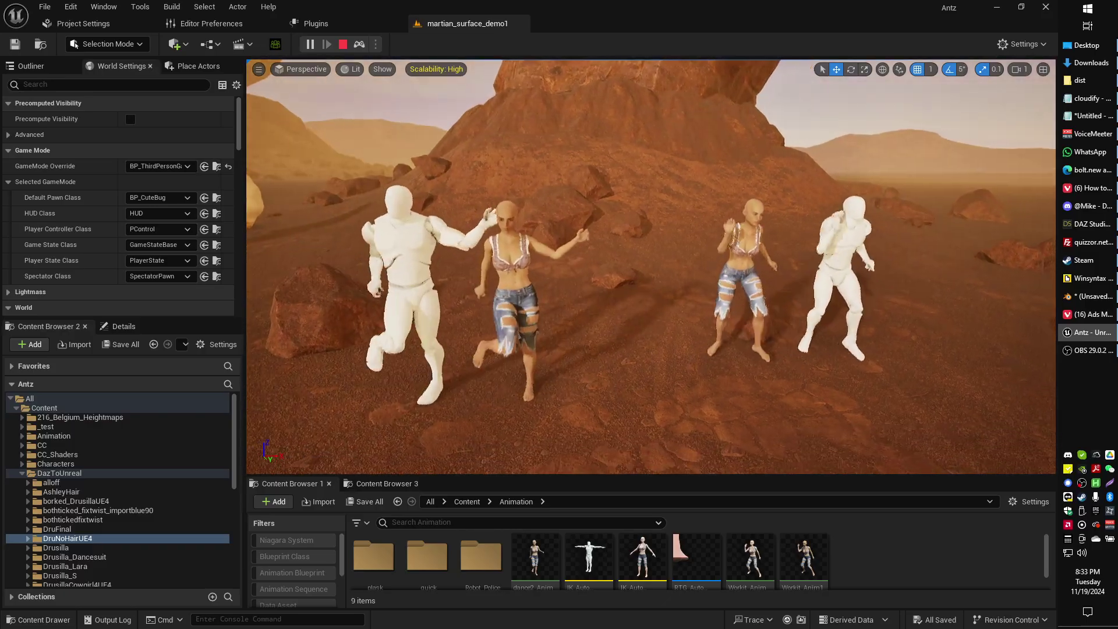
- Examine the dancing bald characters beside their white mannequins from several angles in a full-screen viewport
key(F11)
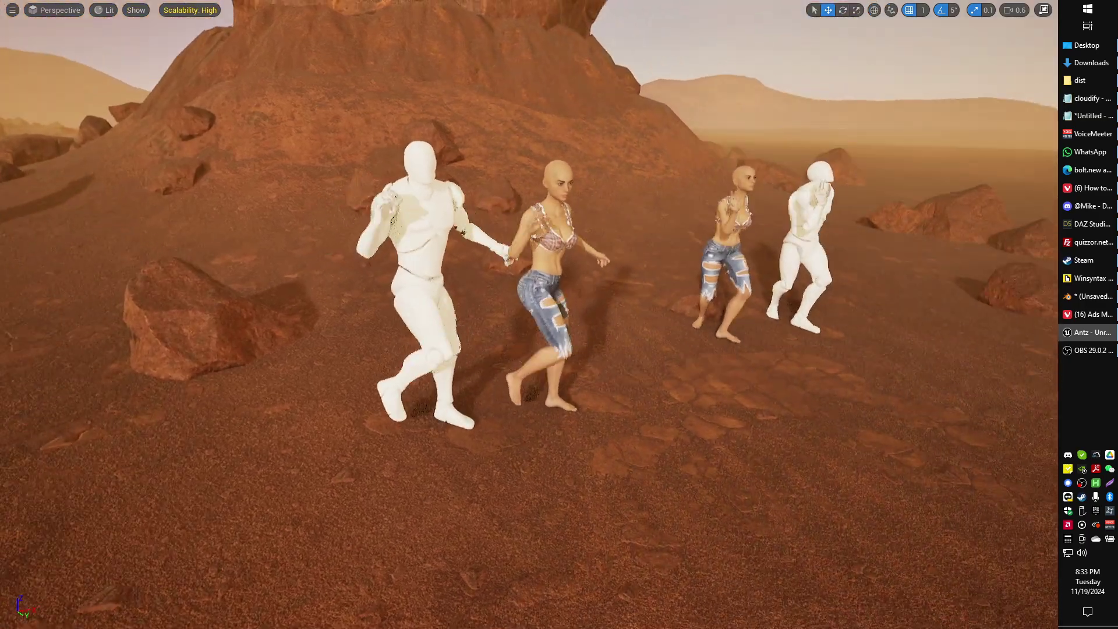
right_drag(528, 314, 519, 262)
key(w)
scroll(529, 314, down, 3)
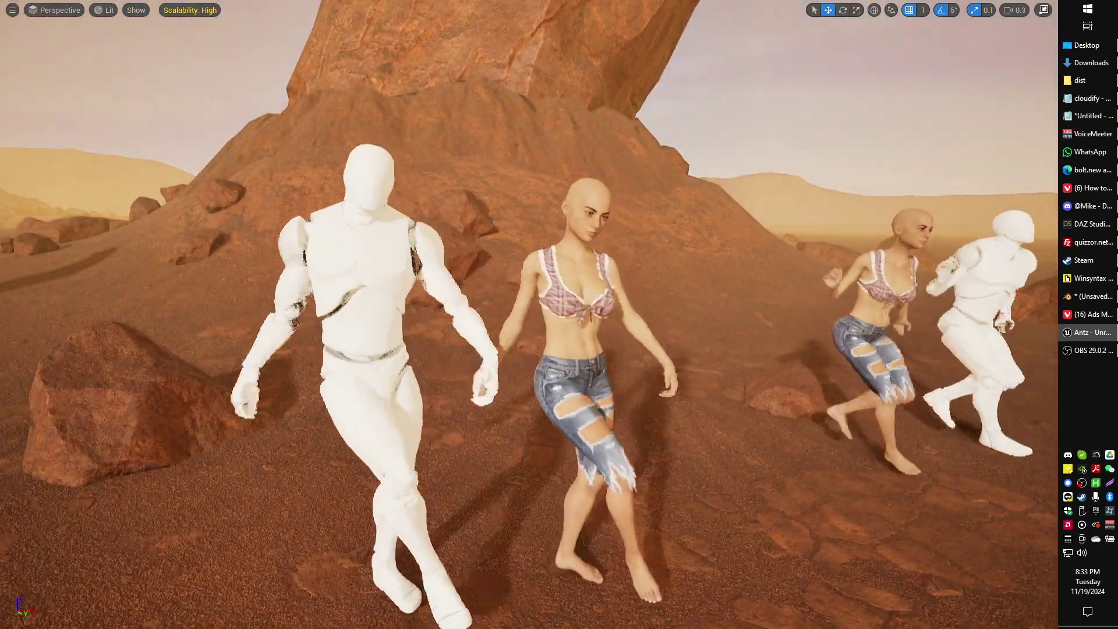
right_drag(529, 314, 584, 298)
key(w)
key(d)
key(d)
key(w)
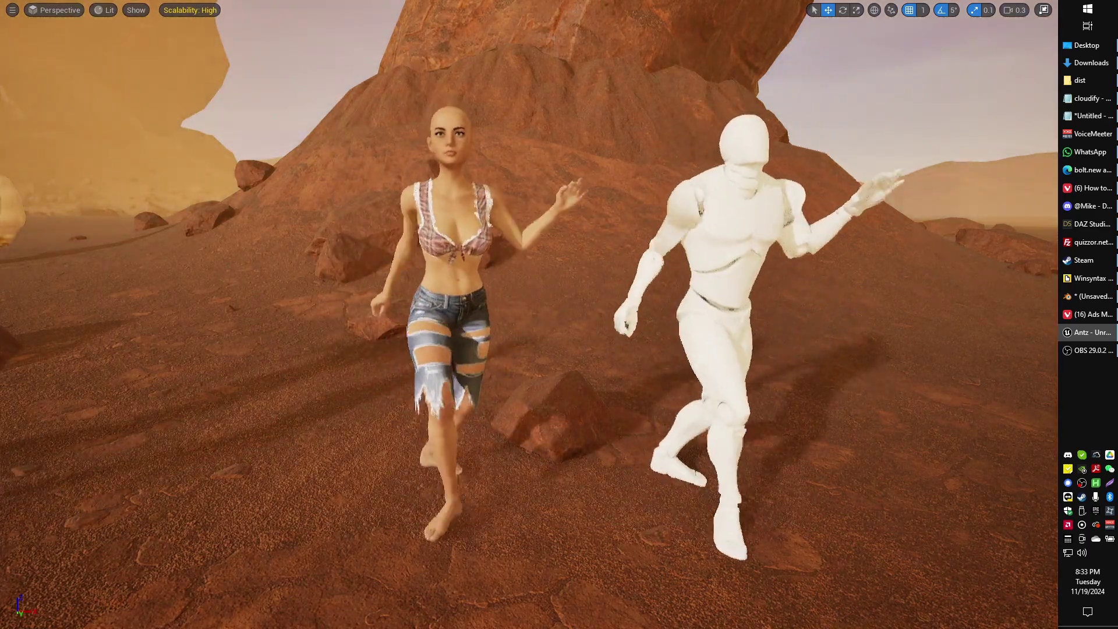
right_drag(584, 297, 614, 297)
key(a)
key(w)
key(a)
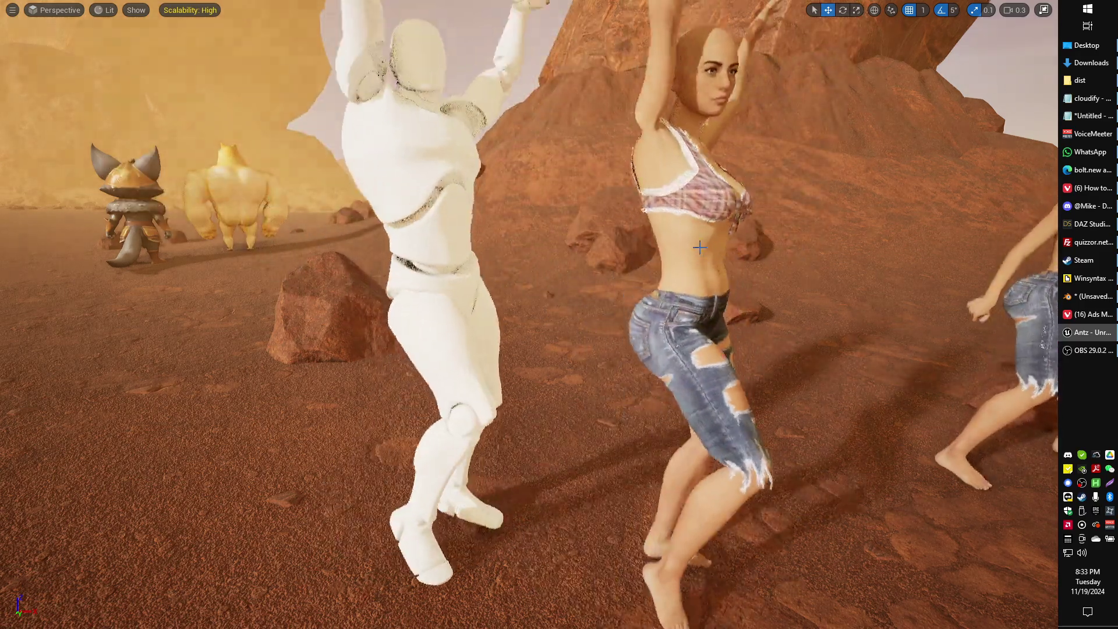
right_drag(522, 226, 678, 273)
key(s)
scroll(678, 273, down, 3)
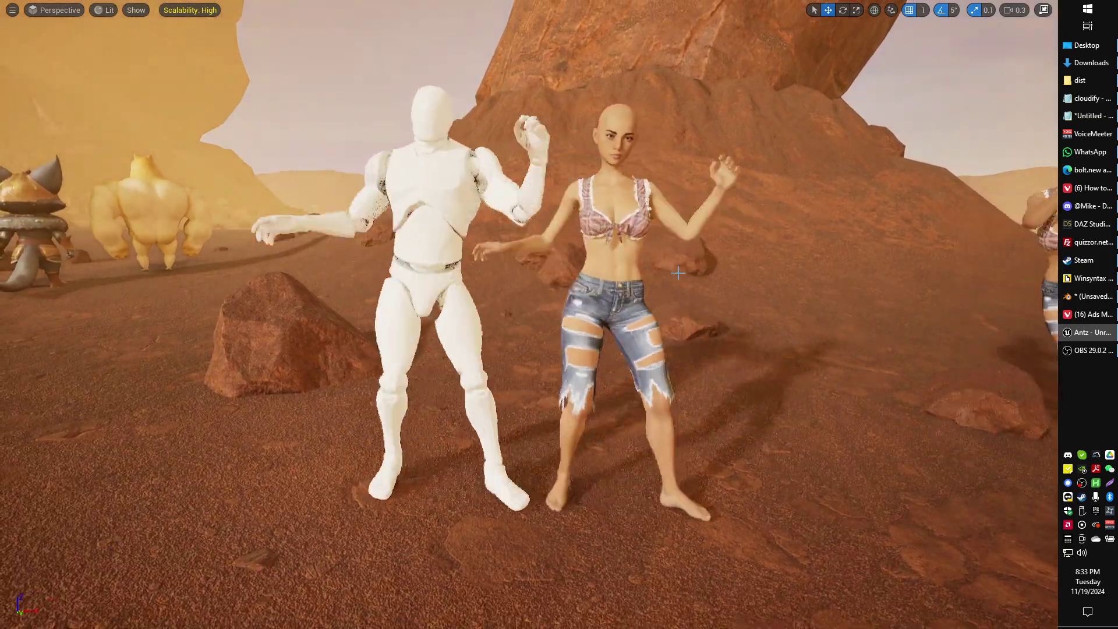
- Leave the full-screen view, look over both character pairs, and stop the running simulation
key(F11)
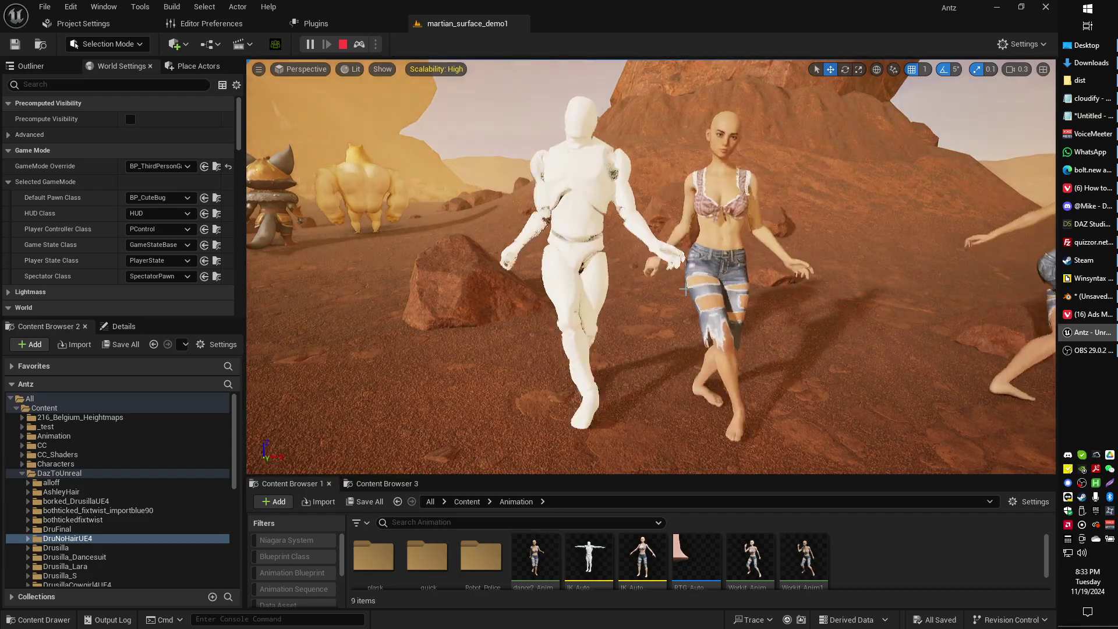
key(w)
right_drag(678, 273, 686, 274)
right_drag(652, 229, 679, 229)
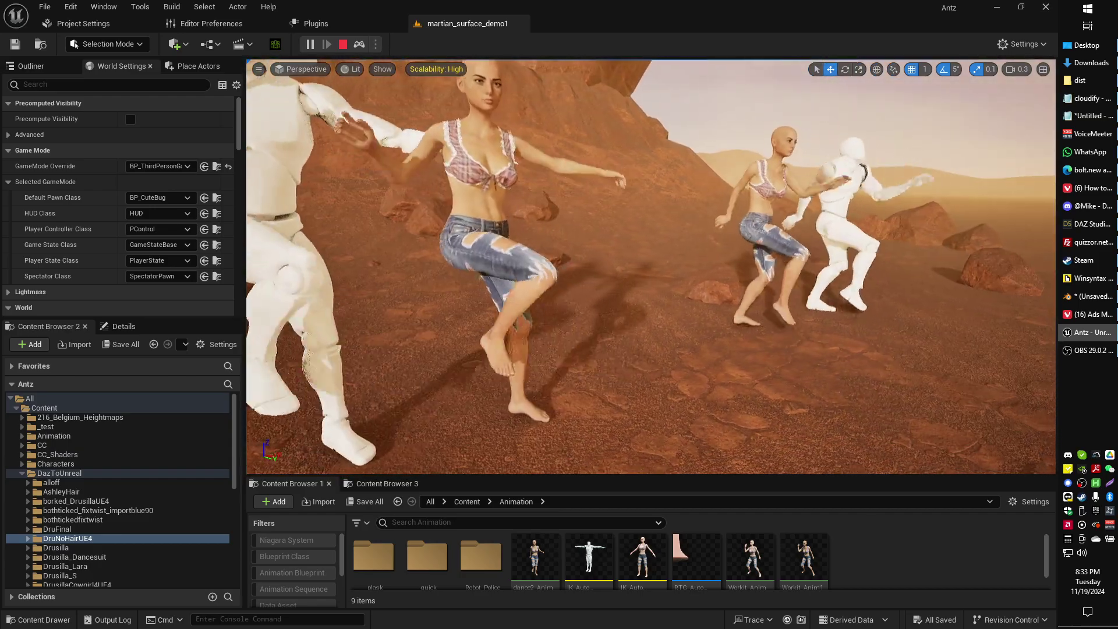
key(Escape)
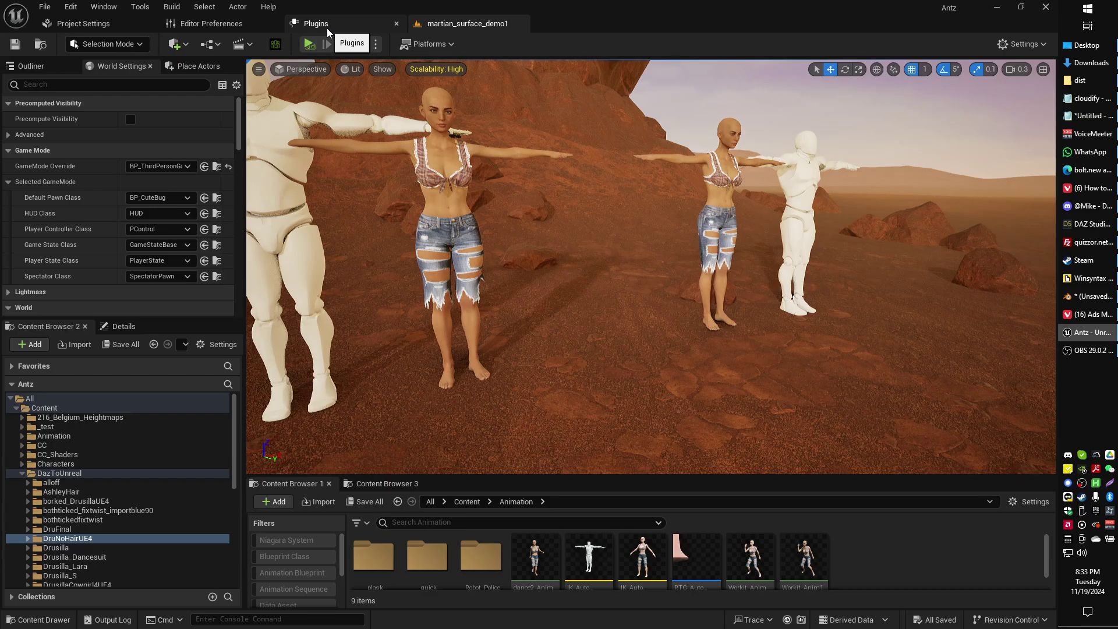
- Open the Daz to Unreal plugin's settings within the project settings
click(87, 24)
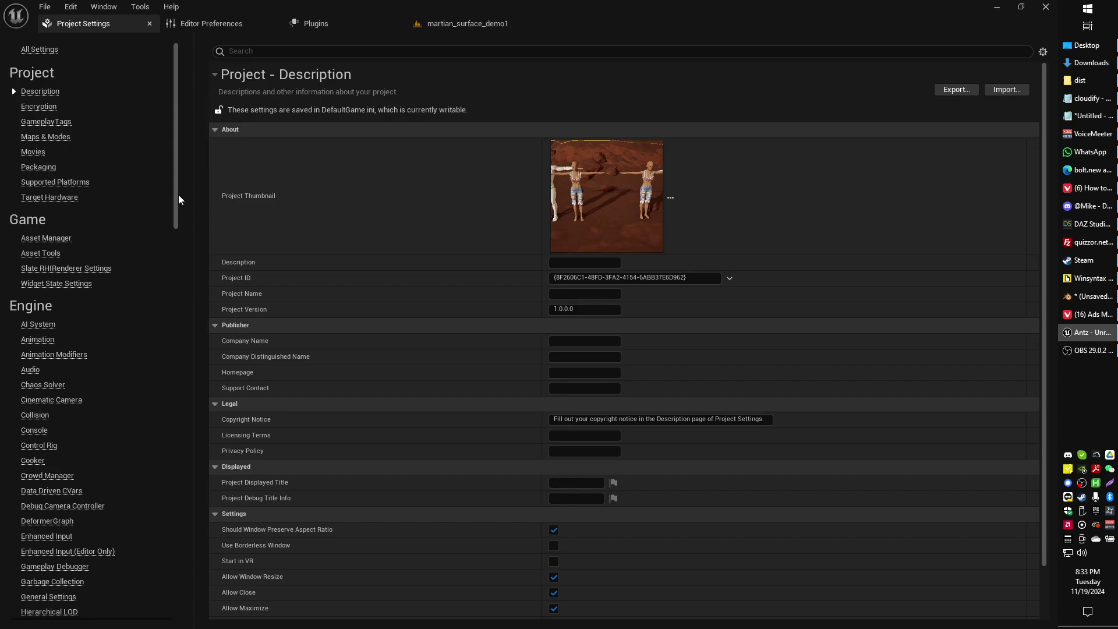
drag(178, 195, 190, 564)
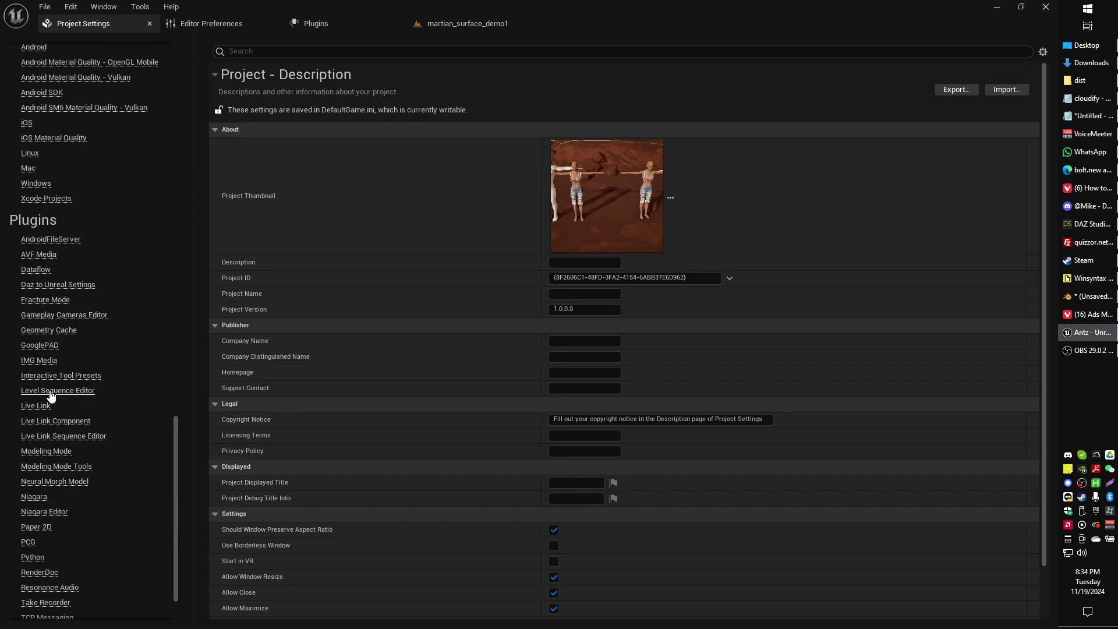
scroll(51, 396, down, 2)
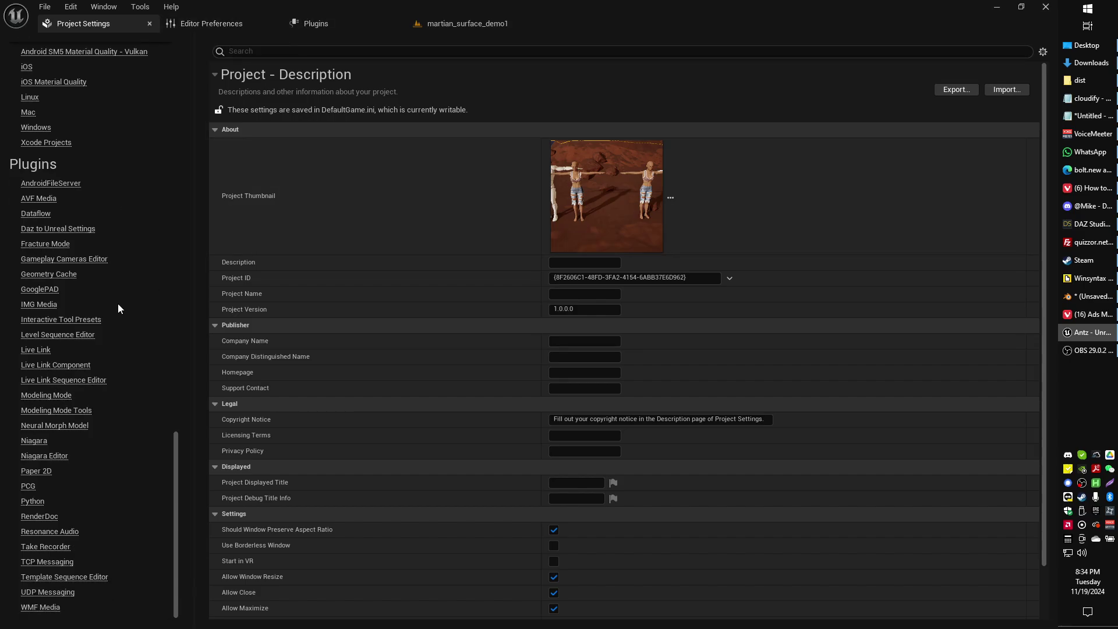
scroll(116, 309, down, 1)
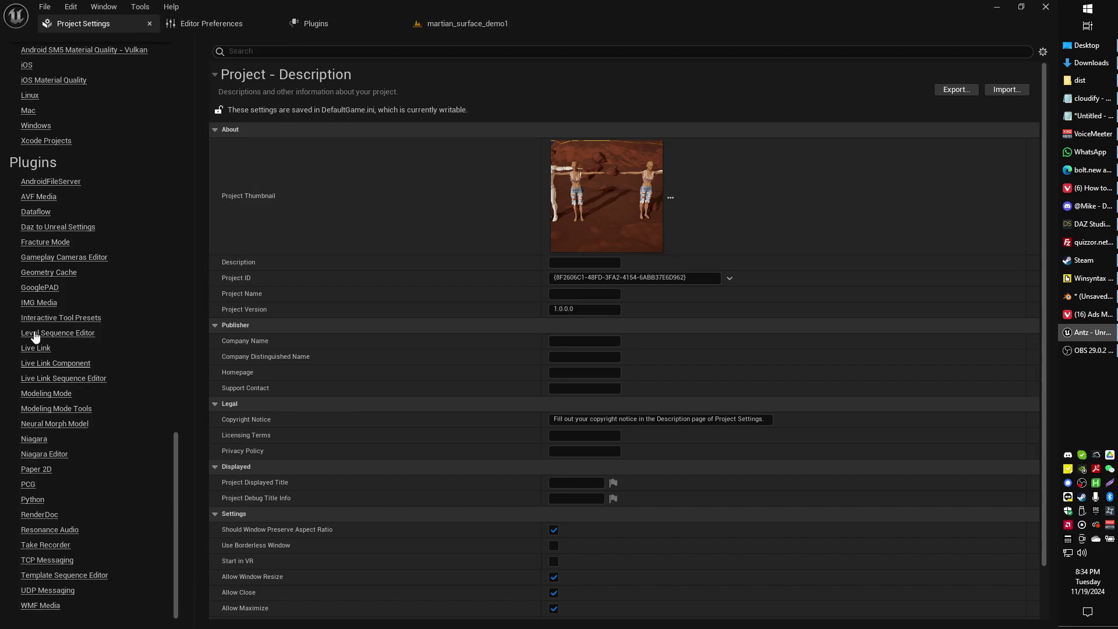
click(52, 227)
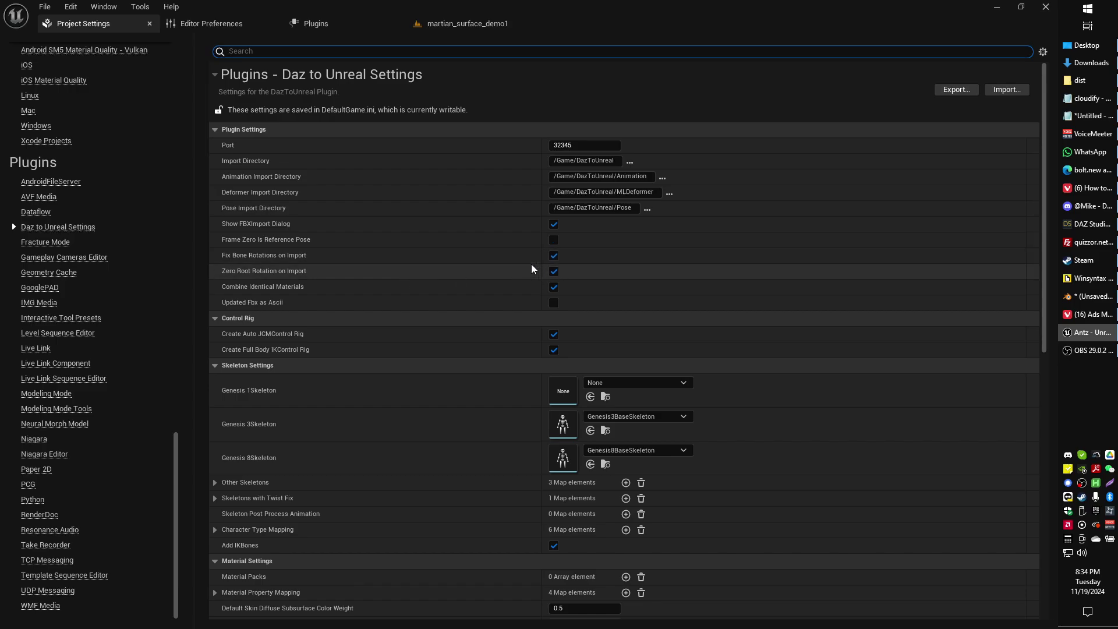
- Switch to DAZ Studio and export the Genesis 8 Female through Daz to Unreal as a skeletal mesh with asset name "name"
click(1092, 227)
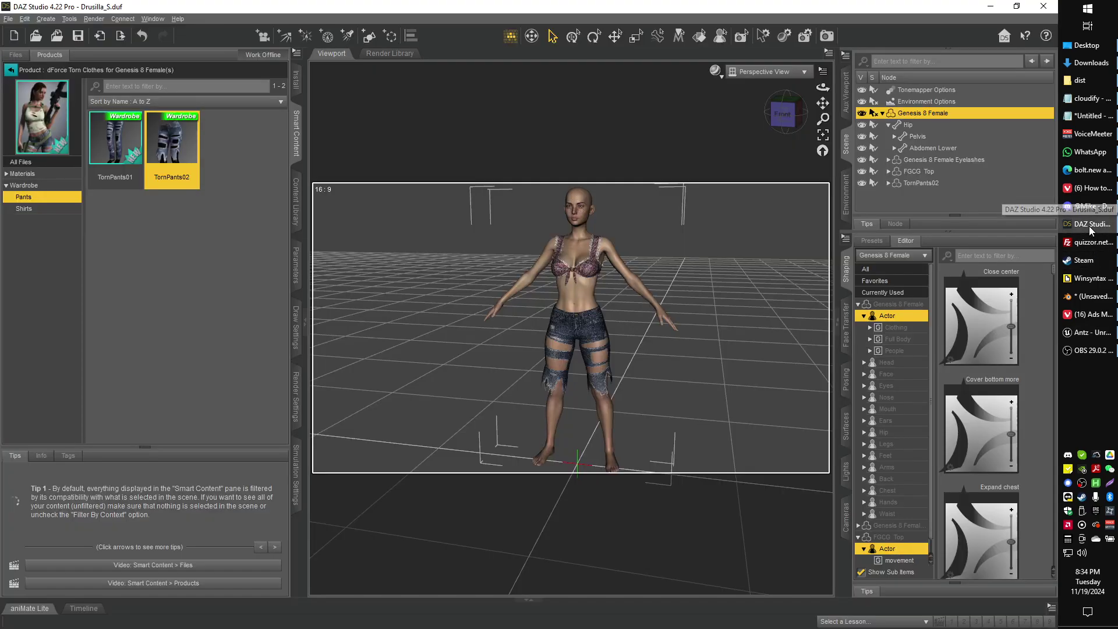
click(10, 19)
mouse_move(50, 170)
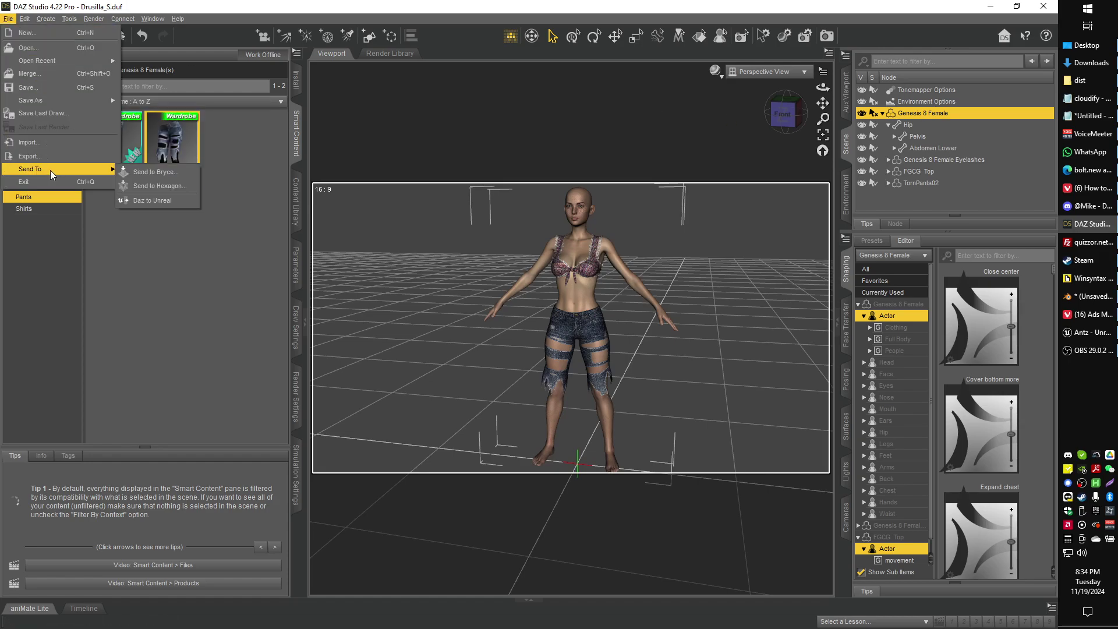
click(141, 200)
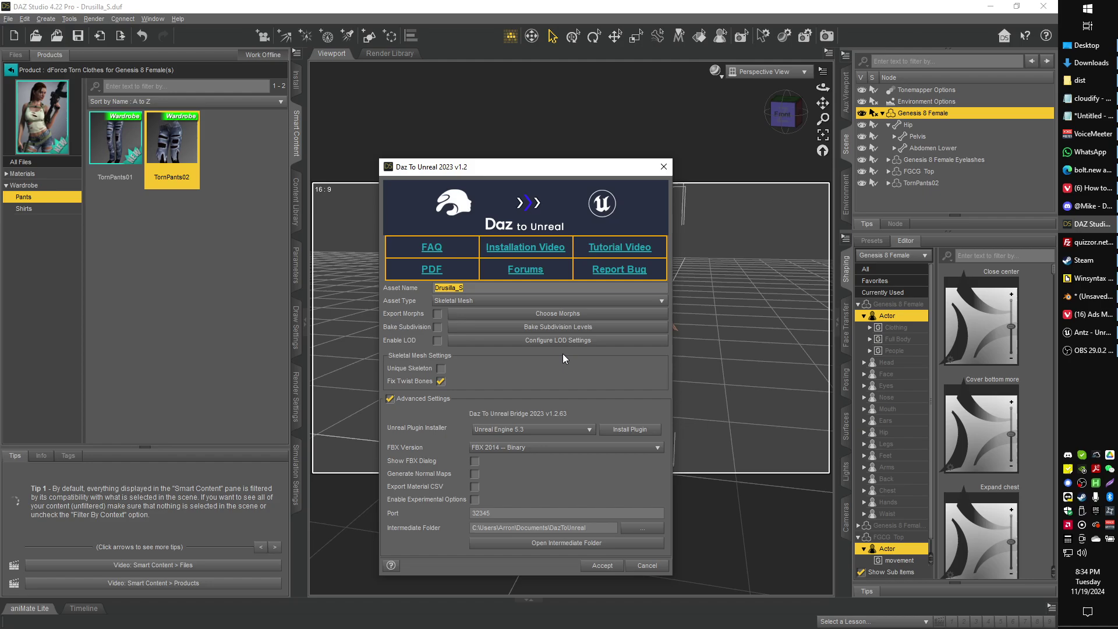
text(name)
click(602, 566)
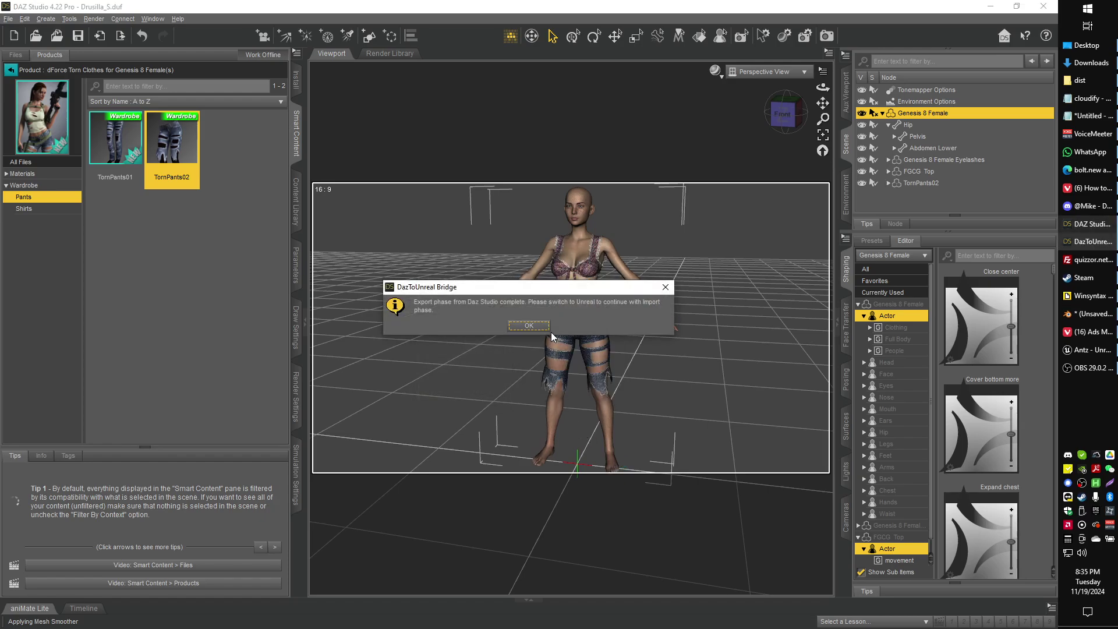
click(549, 328)
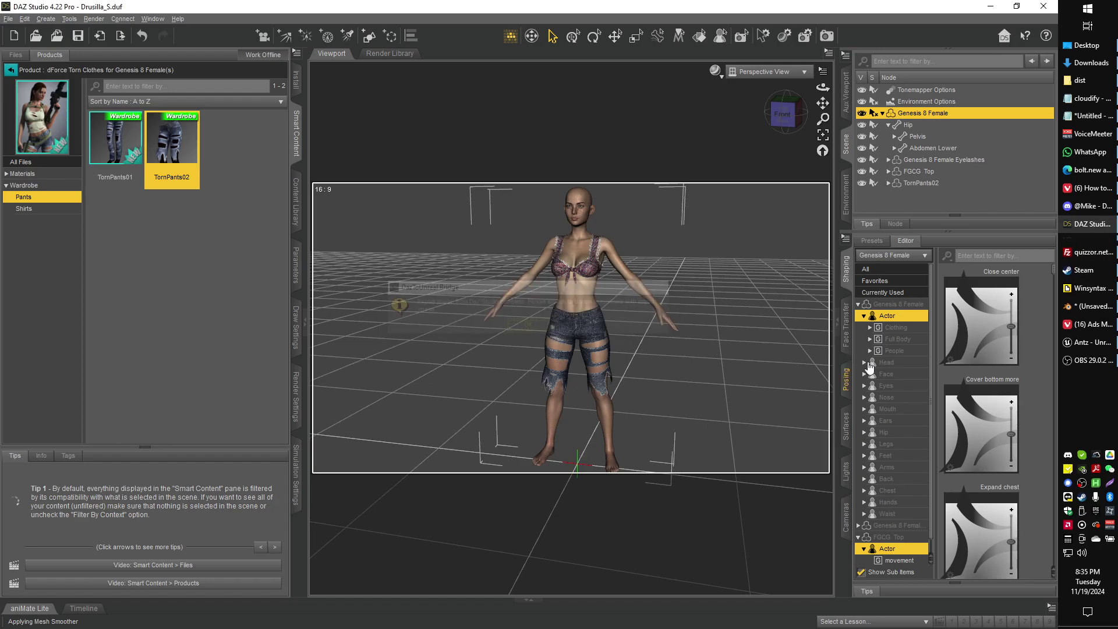
- Switch back to Unreal Editor and import the skeletal mesh with a Z import rotation of 90°, dismissing the message log
click(1076, 335)
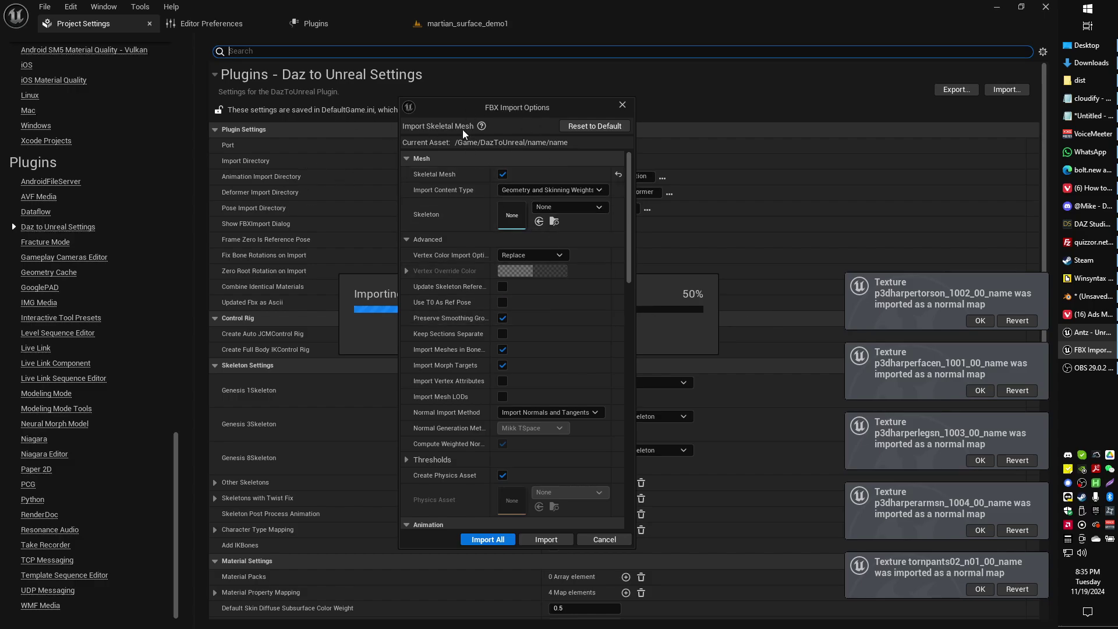
drag(463, 110, 563, 102)
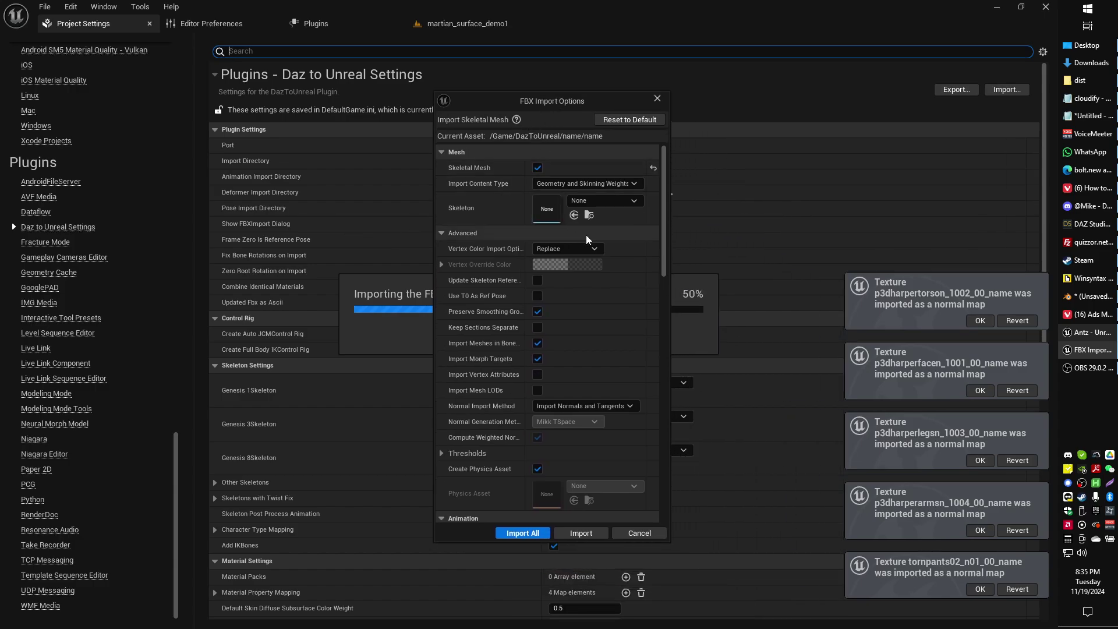
scroll(586, 239, down, 8)
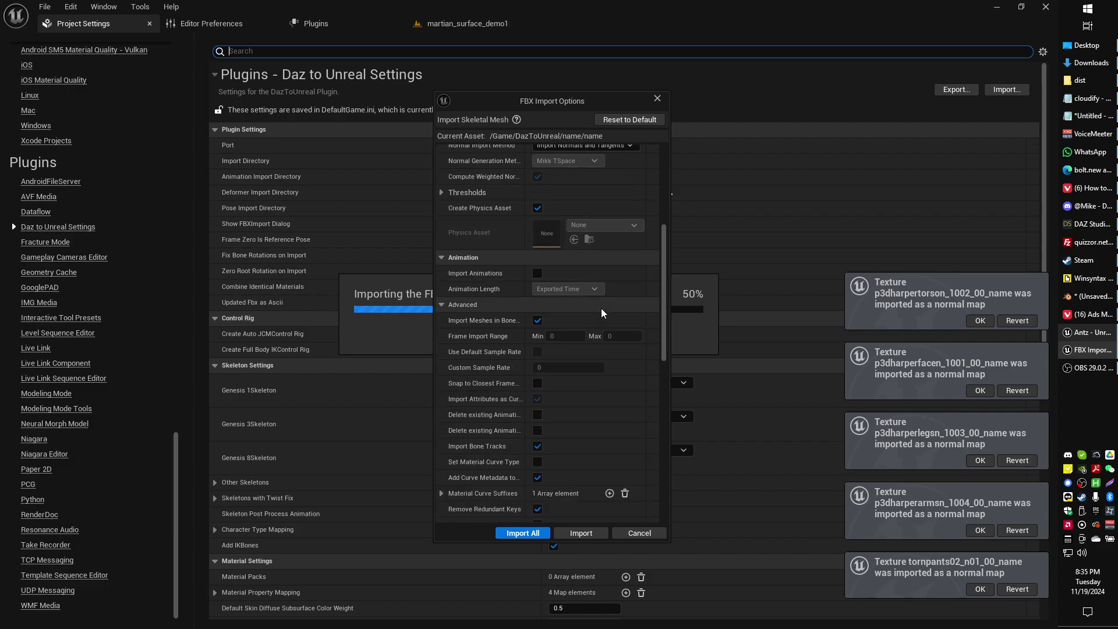
scroll(601, 313, down, 5)
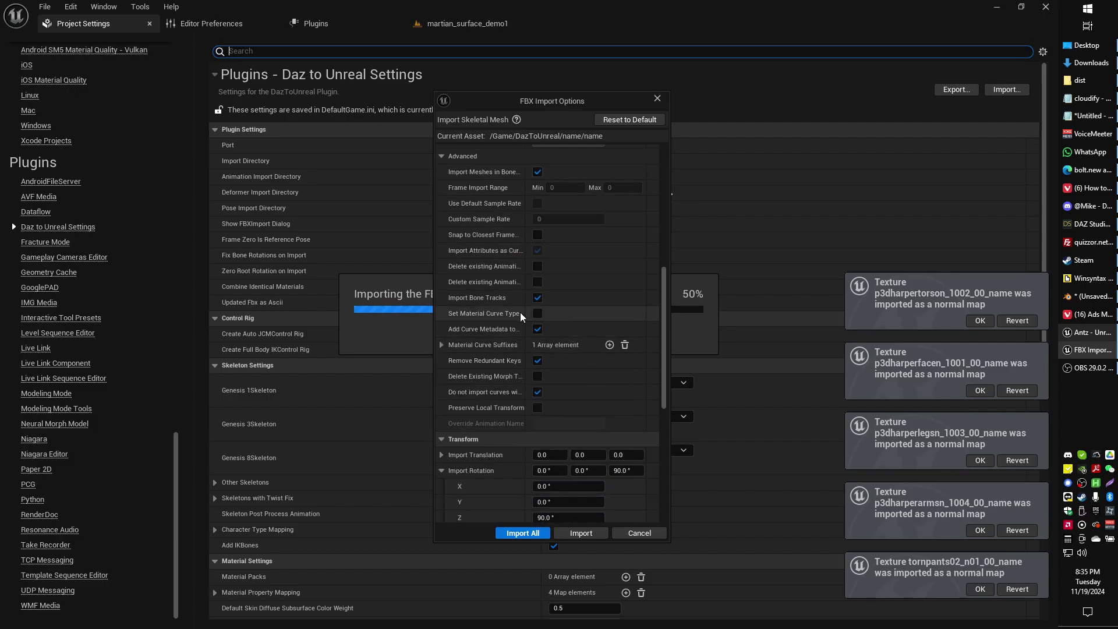
scroll(520, 312, down, 2)
click(627, 434)
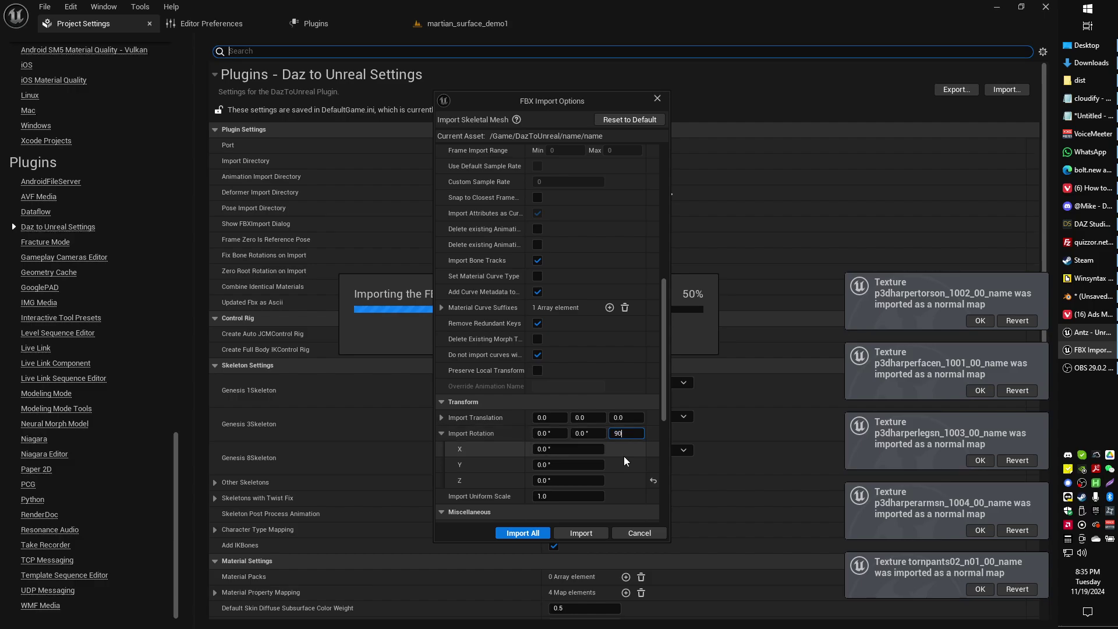
text(90)
key(Return)
click(565, 534)
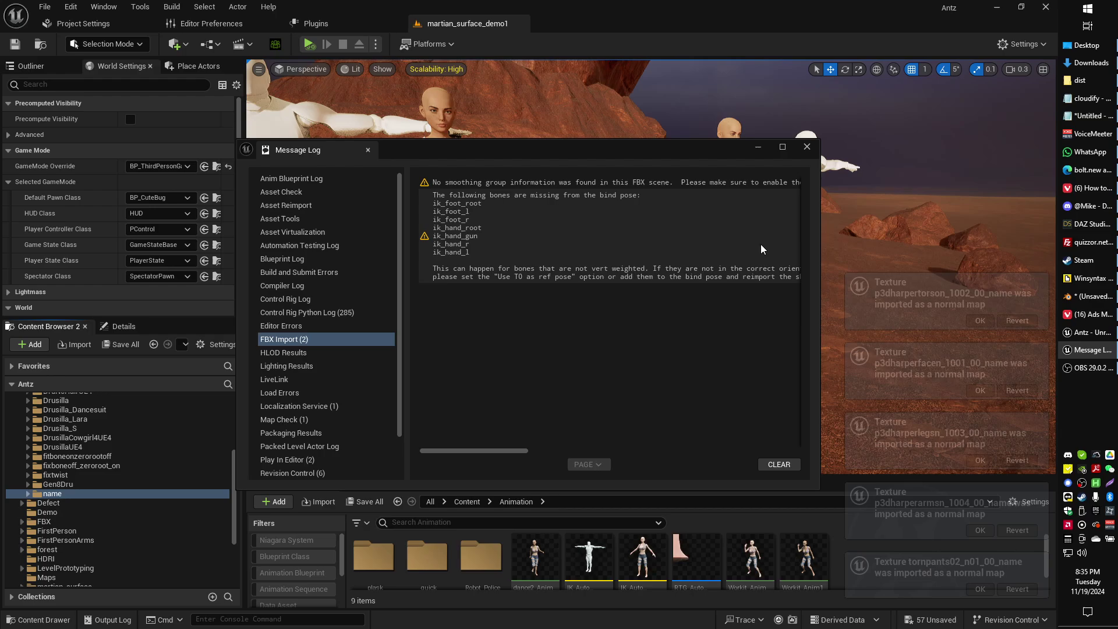
click(808, 147)
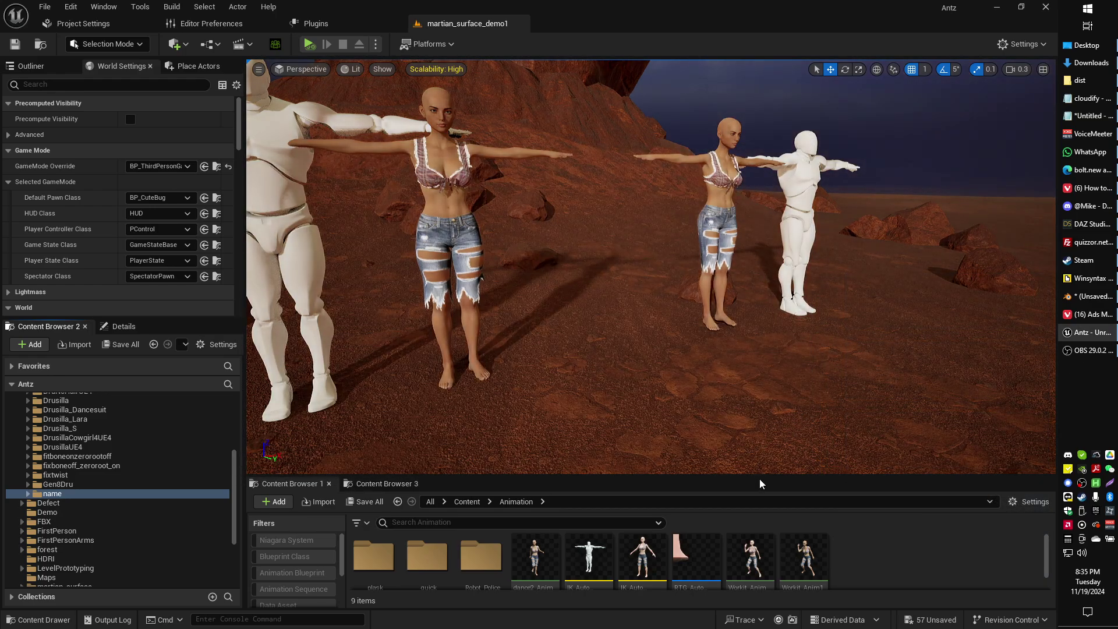
- Place the "name" skeletal mesh from the DazToUnreal/name folder into the level between the two bald characters
drag(763, 476, 780, 373)
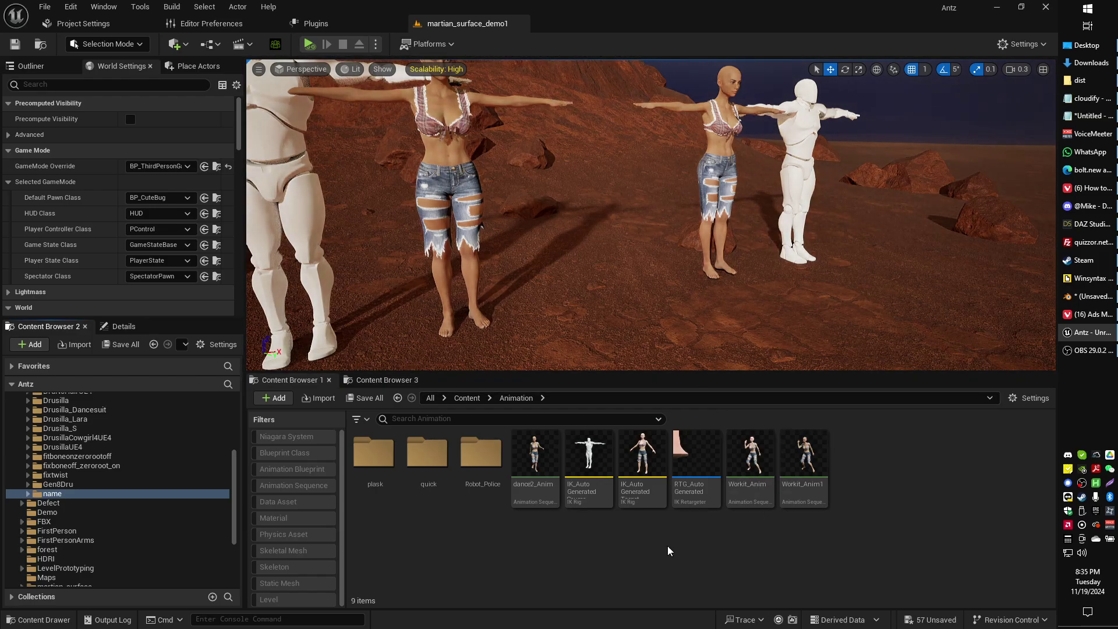
mouse_move(528, 473)
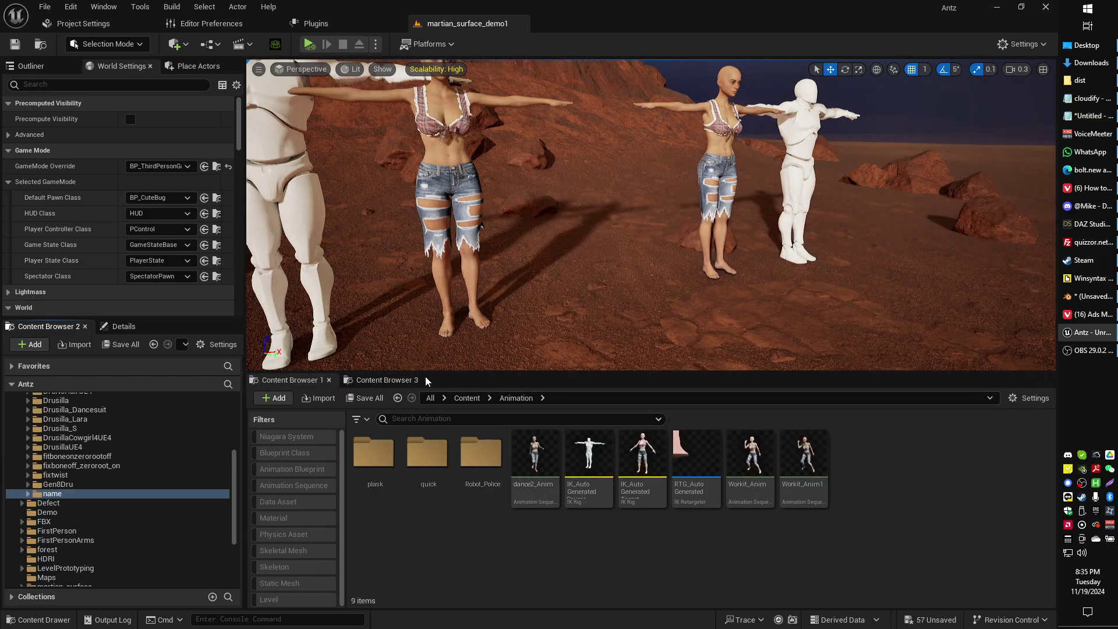
click(372, 380)
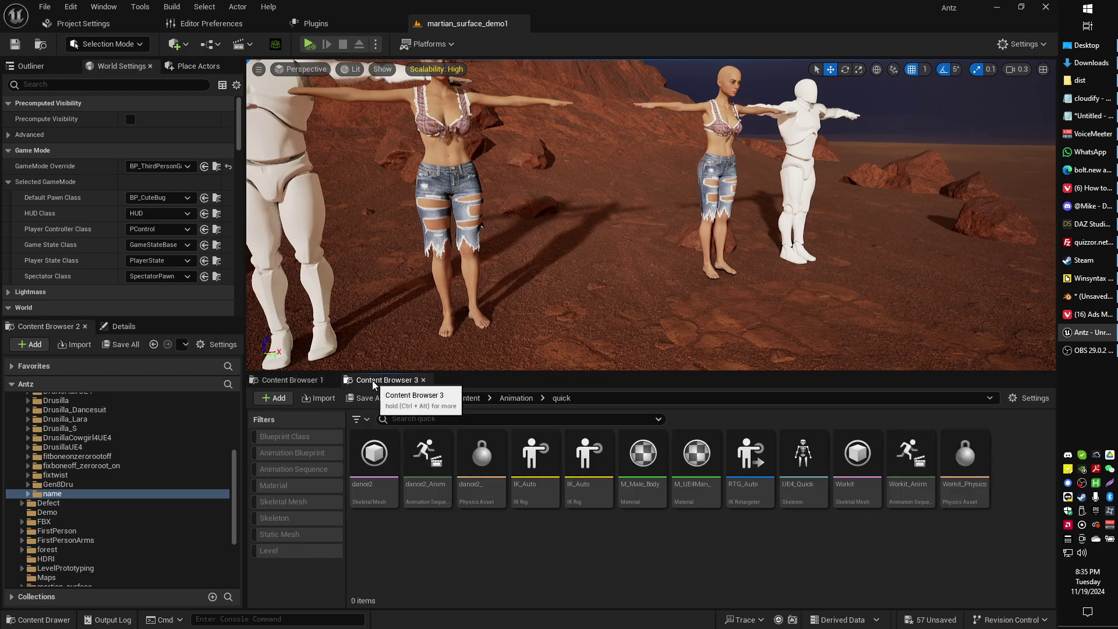
click(507, 398)
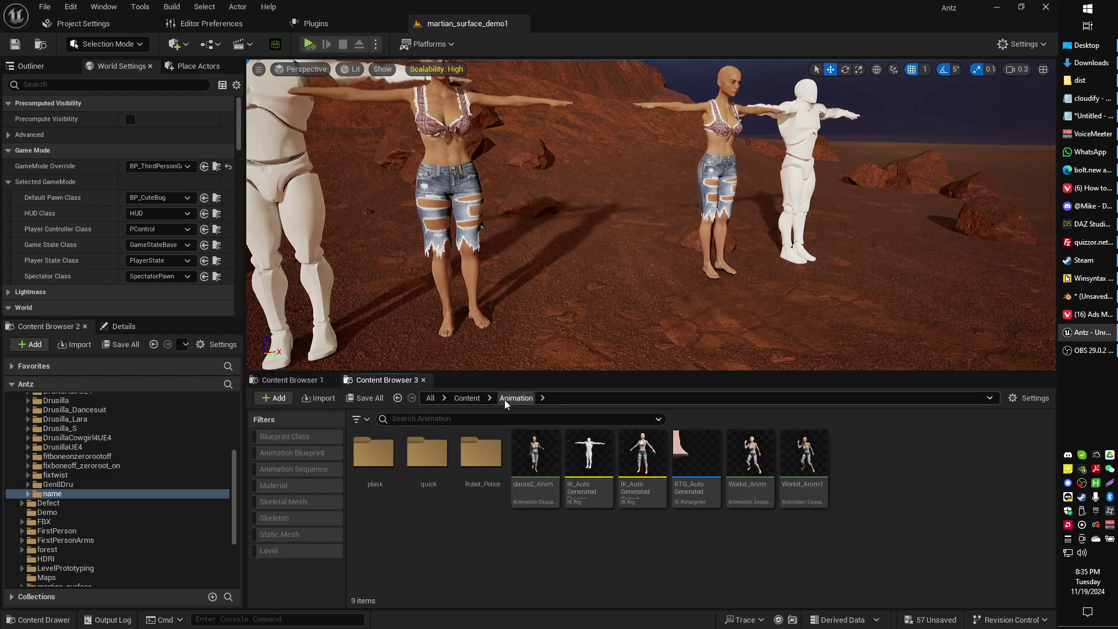
click(469, 399)
double_click(722, 460)
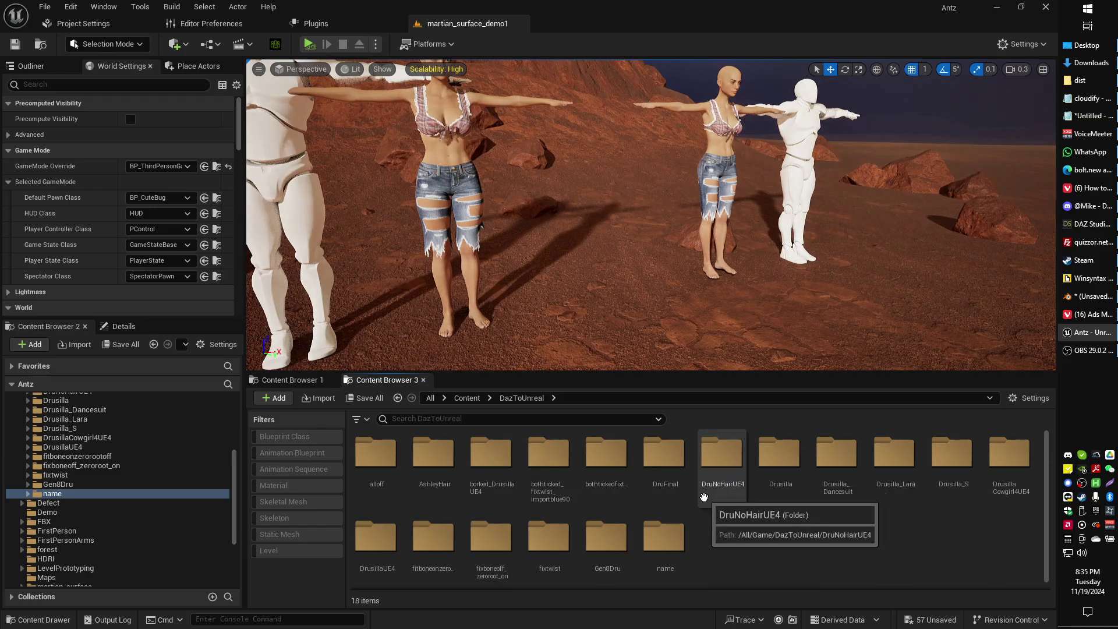
double_click(664, 539)
drag(481, 460, 629, 335)
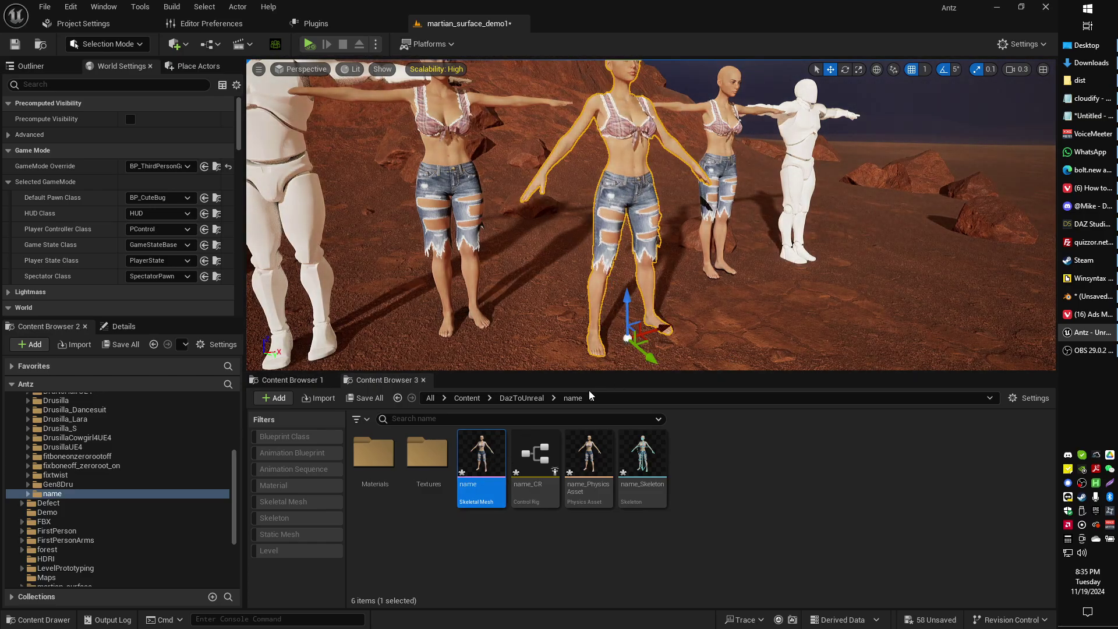
- Place DrusillaDAZPA from the DazToUnreal/borked_DrusillaUE4 folder into the level beside the newly imported character
click(534, 402)
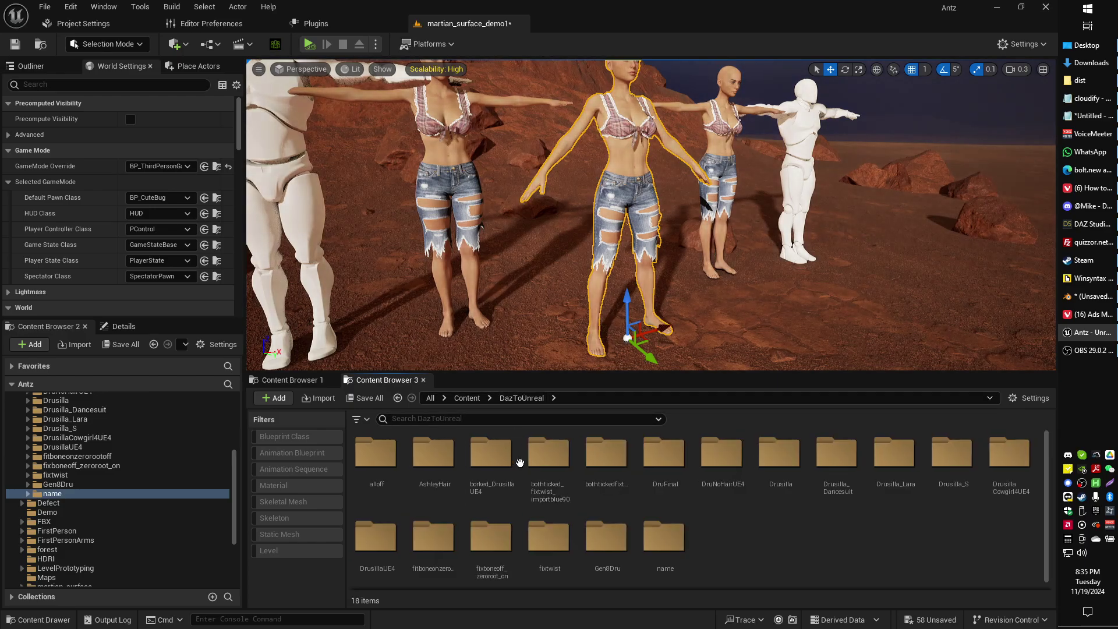
double_click(496, 466)
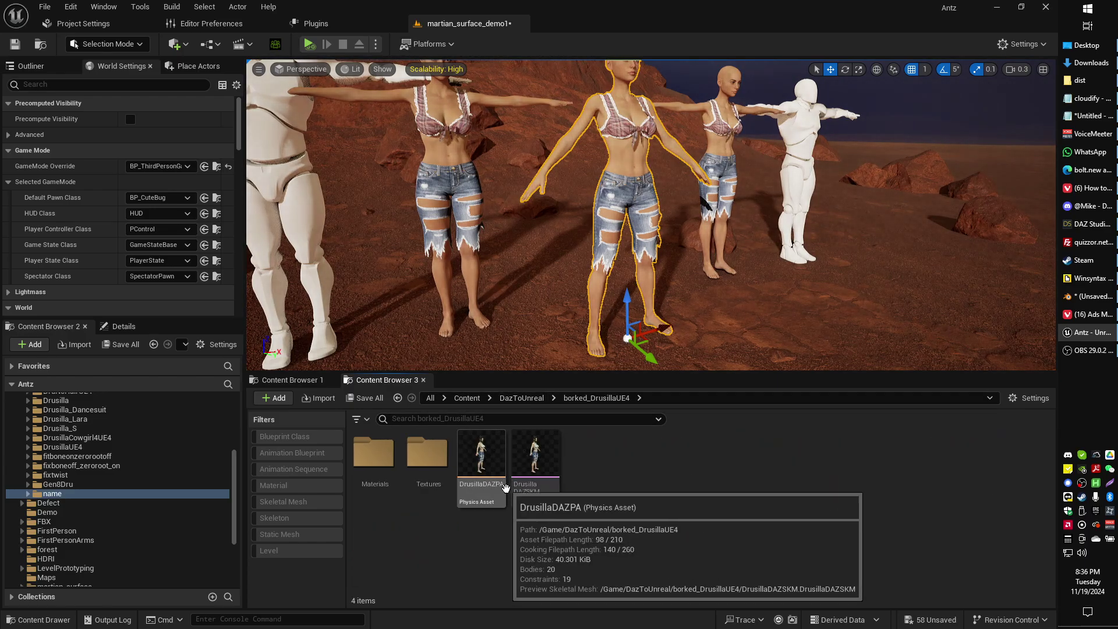
drag(498, 471, 520, 351)
right_drag(519, 351, 523, 326)
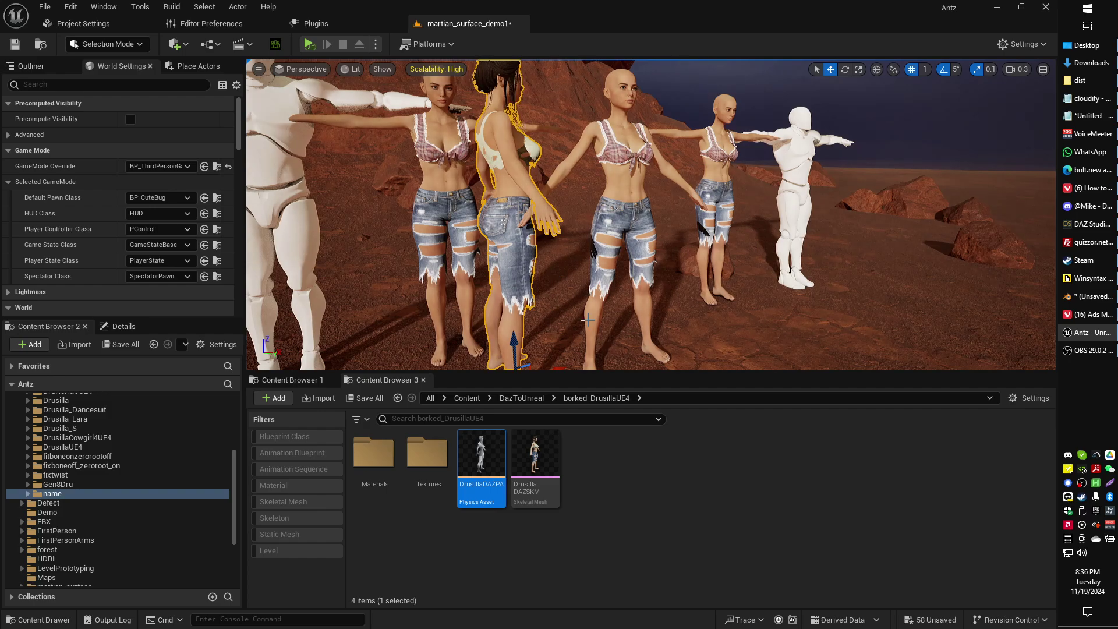
- Open the Content/Animation folder in Content Browser 1
click(301, 382)
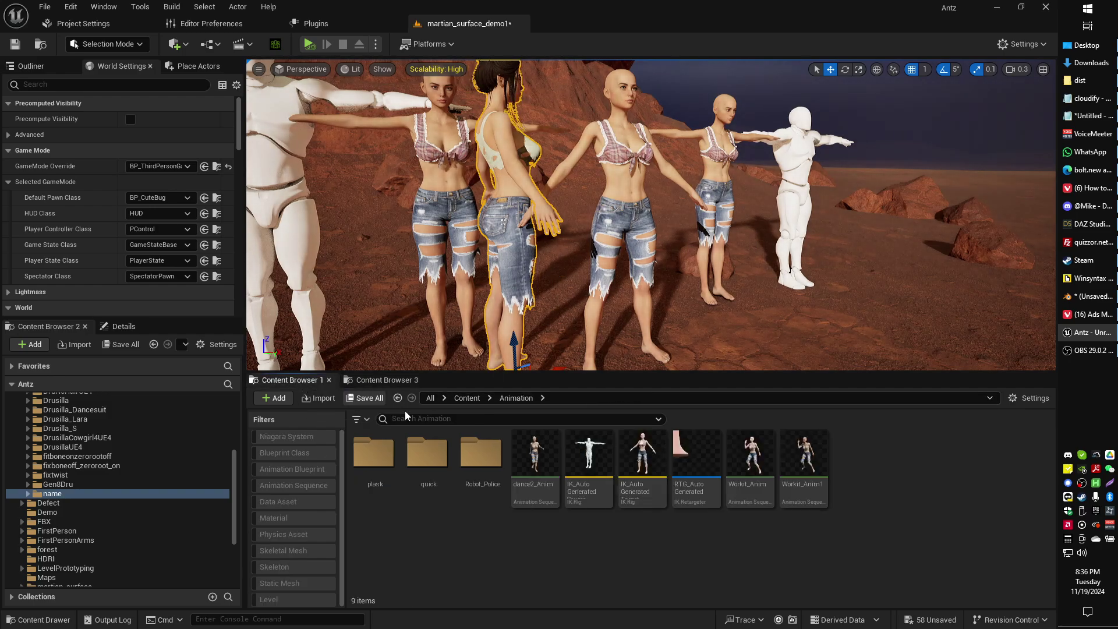
click(467, 397)
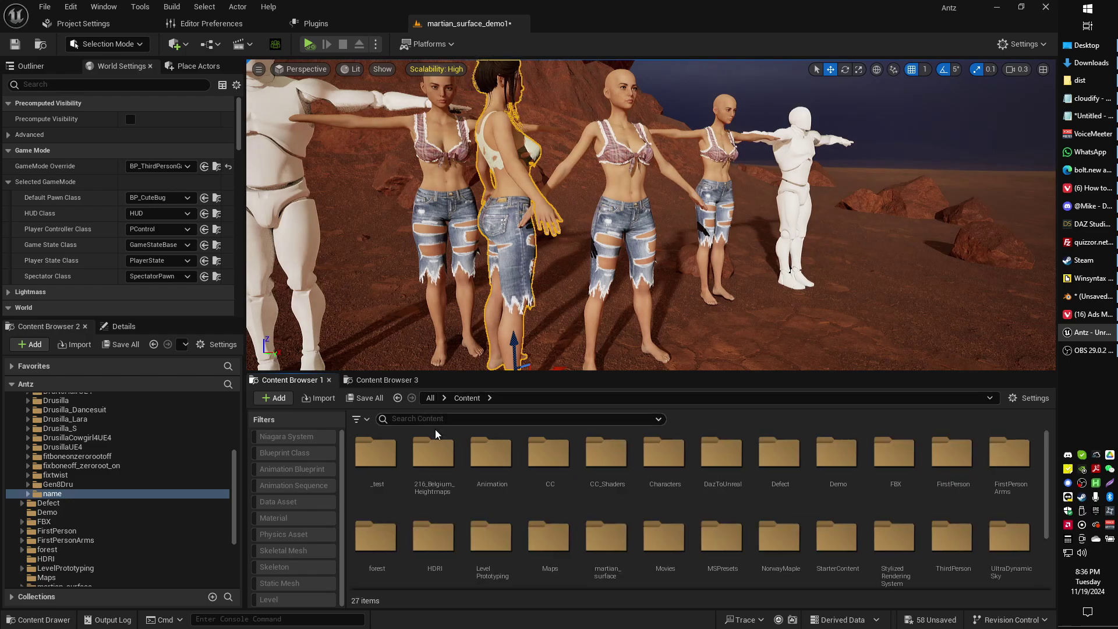
double_click(491, 457)
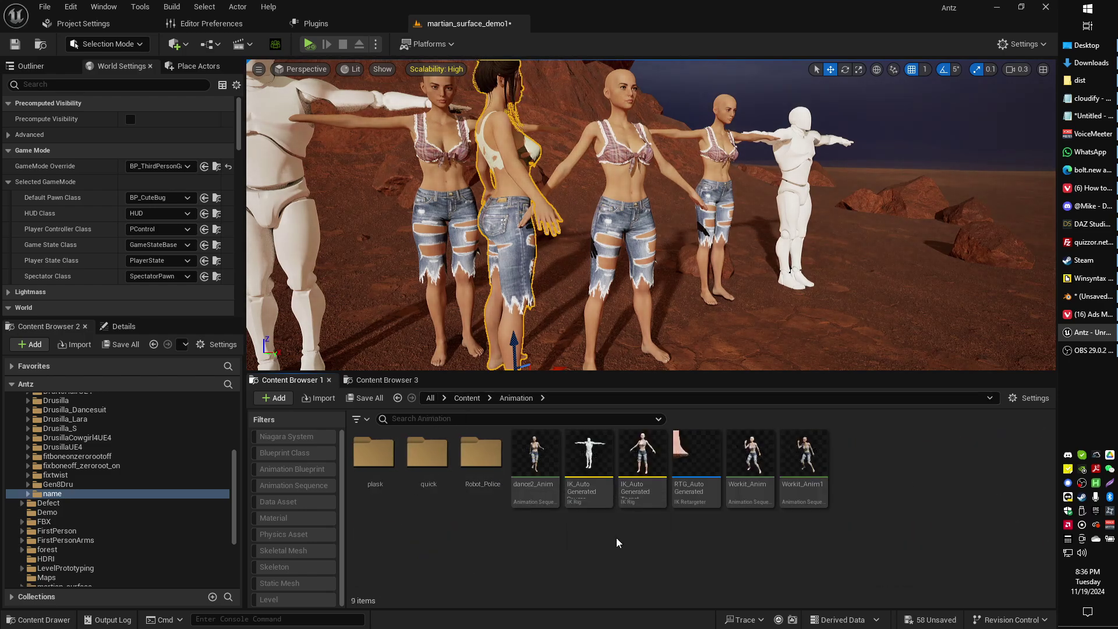
mouse_move(546, 443)
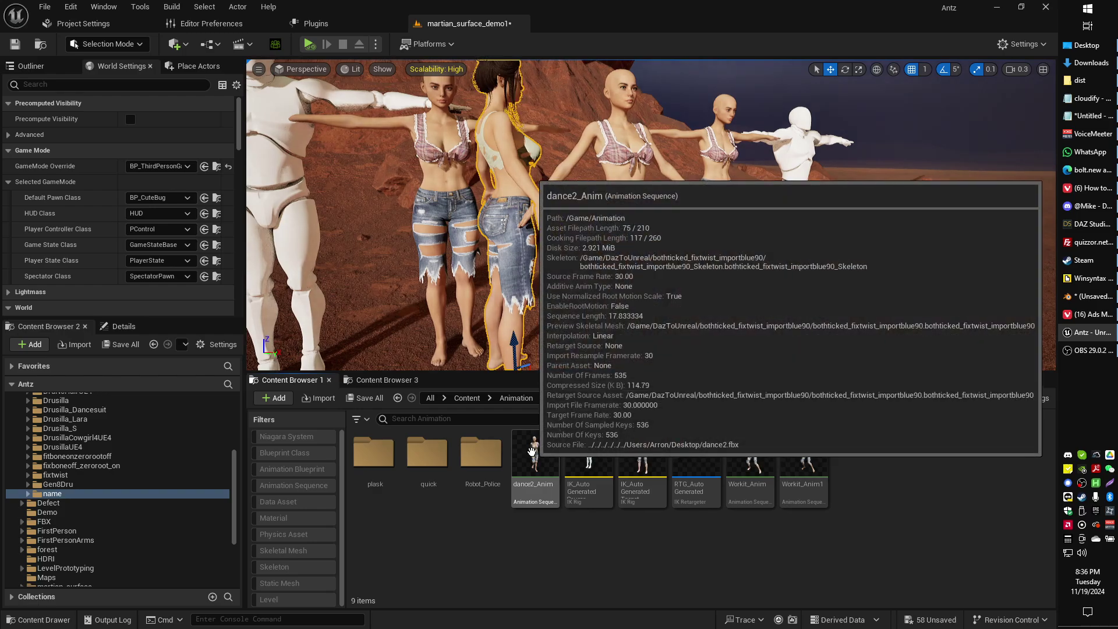
right_click(532, 450)
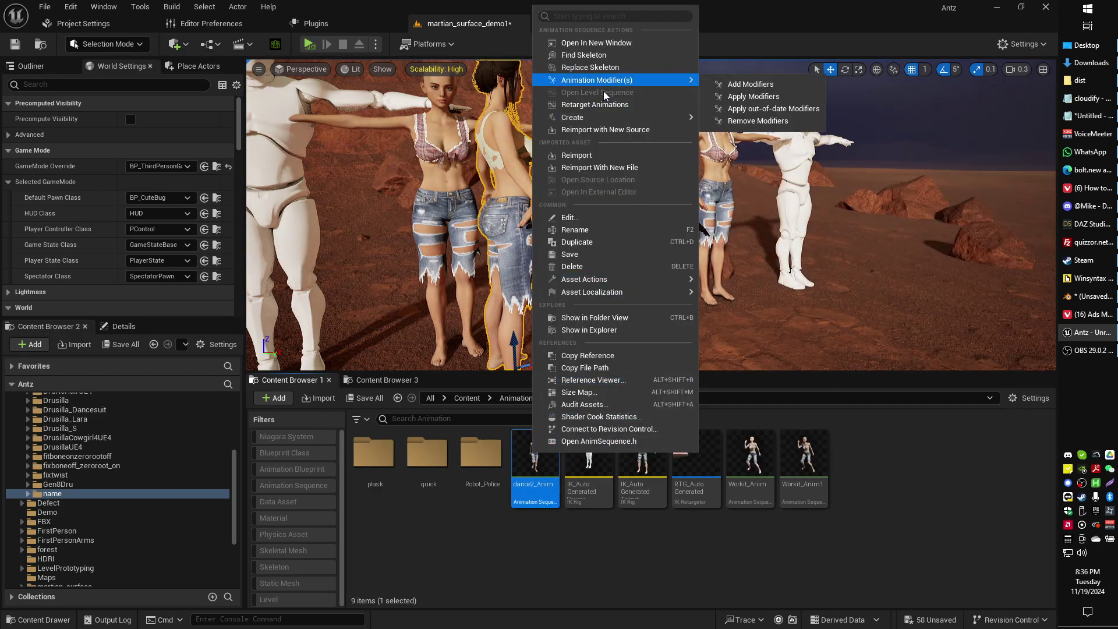
click(604, 108)
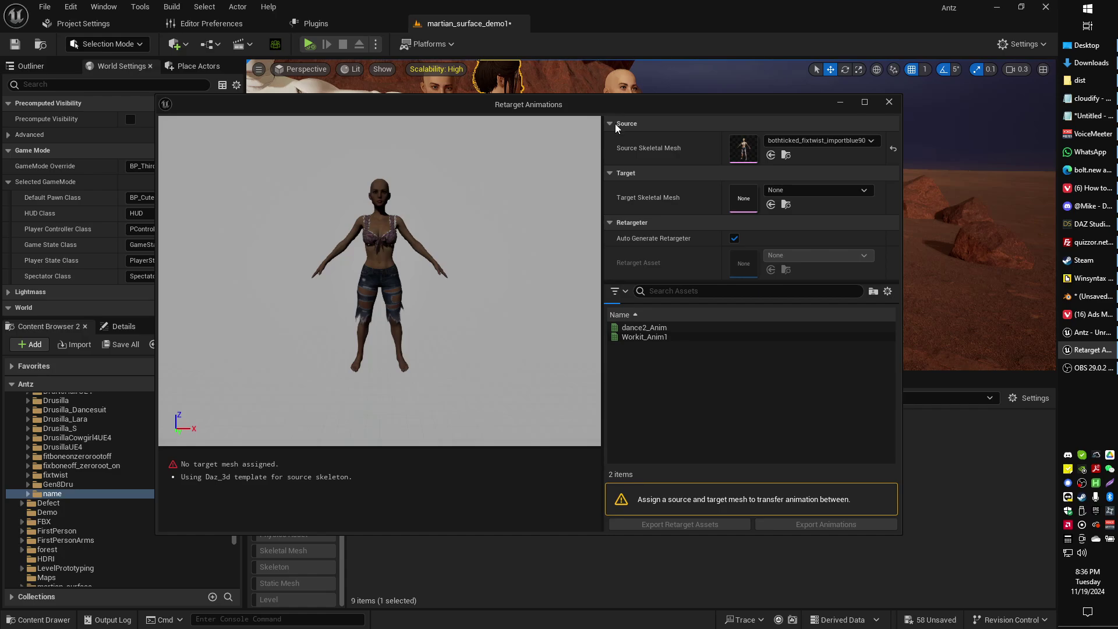
click(889, 103)
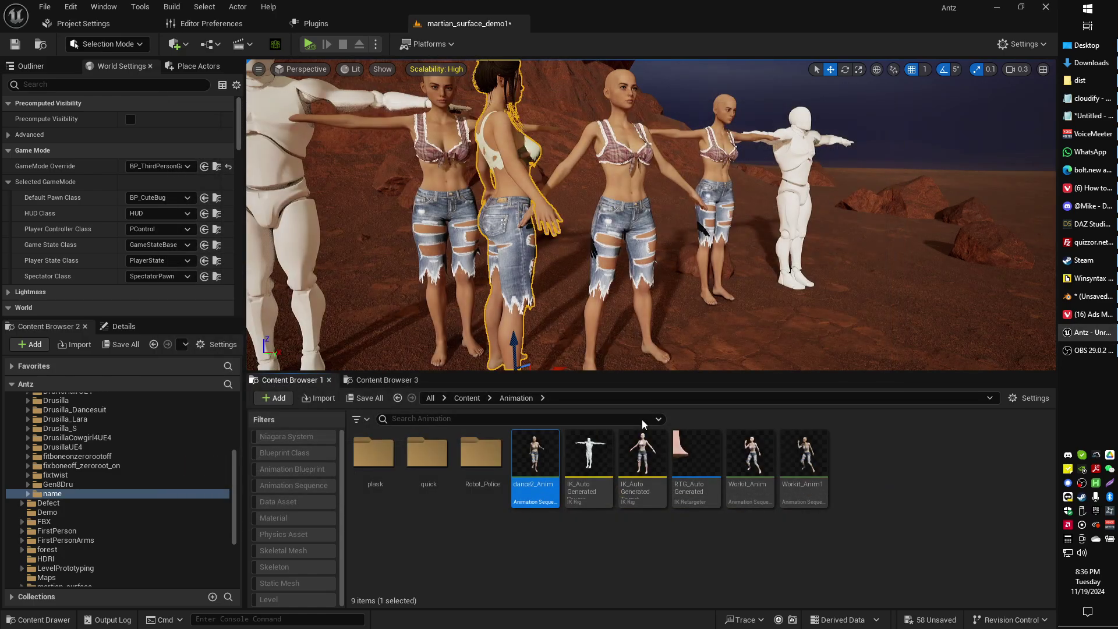
- Start retargeting dance2_Anim from the Animation/quick folder onto the "name" skeletal mesh and preview the dance2_Anim sequence
double_click(433, 454)
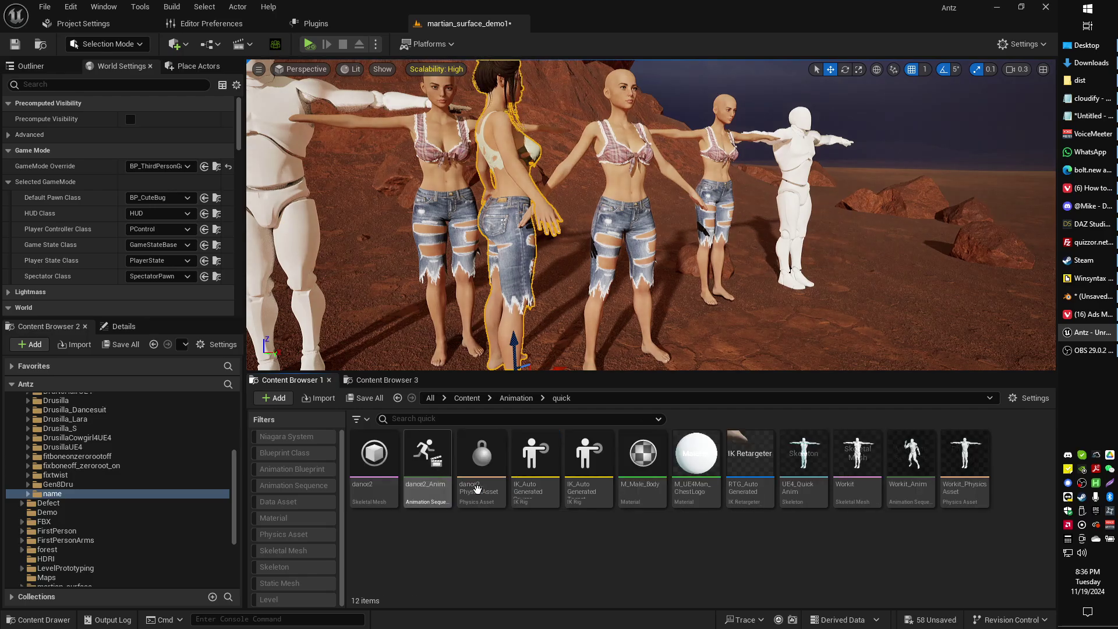
right_click(434, 455)
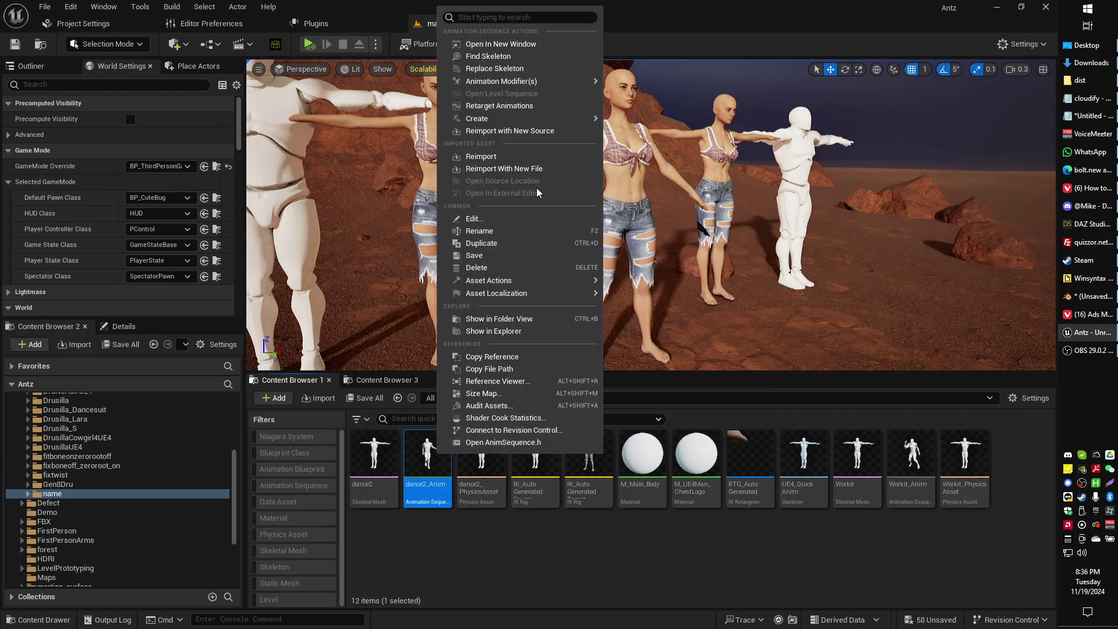
click(525, 109)
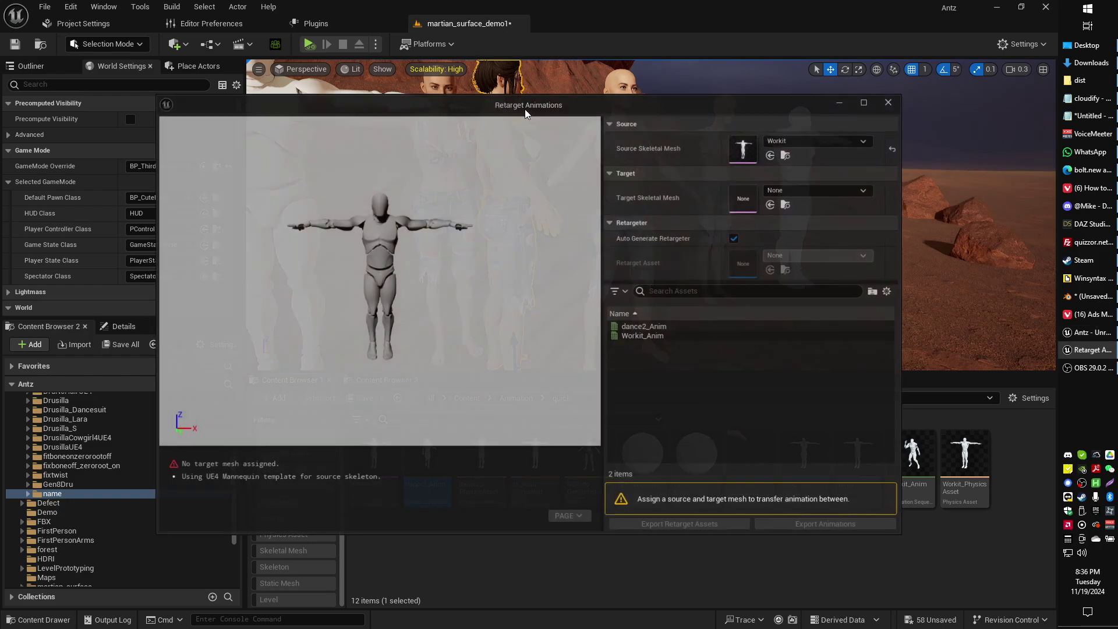
click(813, 185)
text(name)
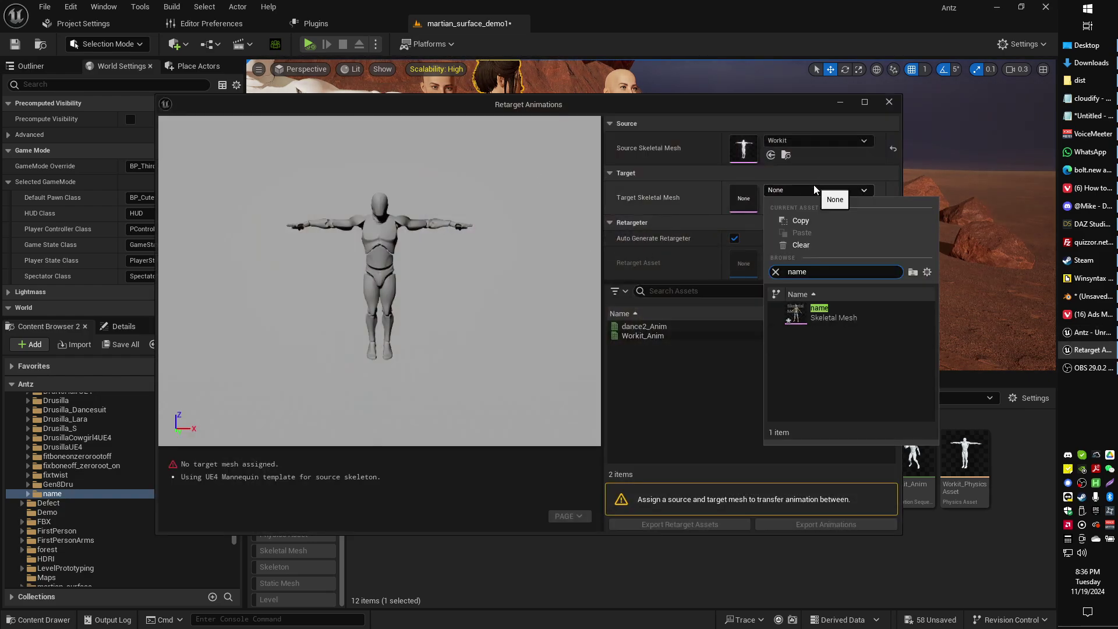
click(830, 320)
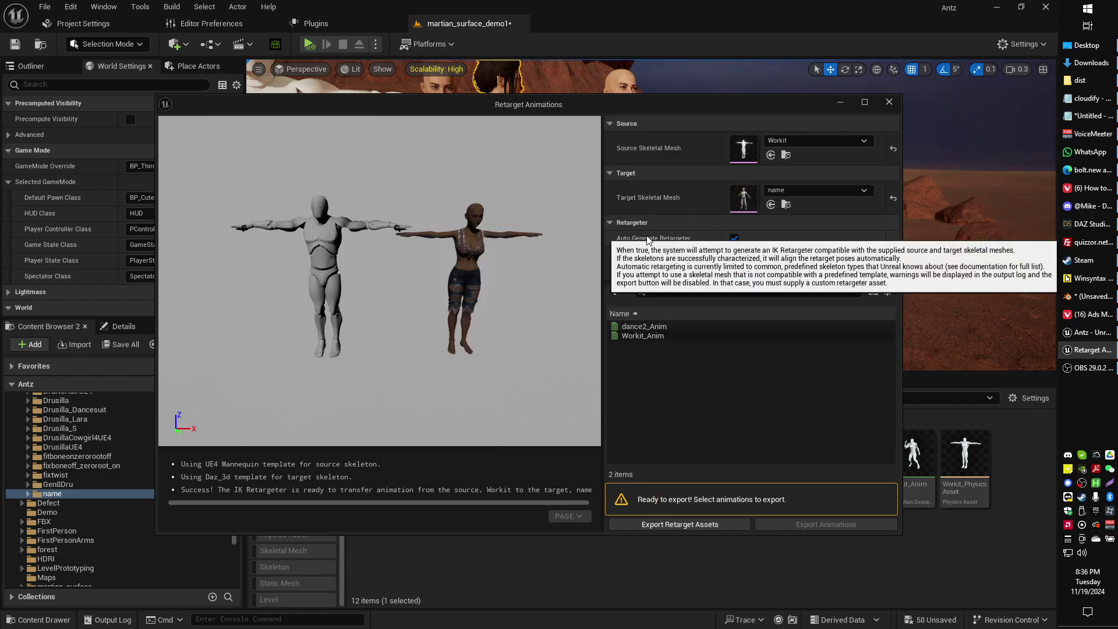
click(657, 326)
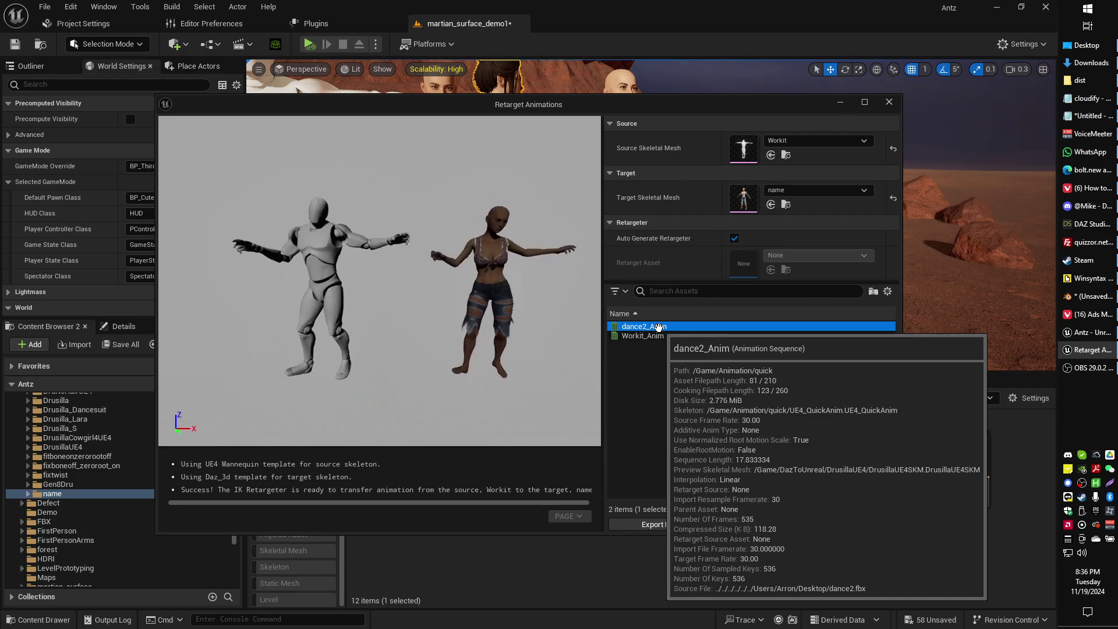
- Try G81FixRotZeroRootIKRetargeter as the retarget asset instead of the auto-generated one, and re-enable Auto Generate Retargeter
click(734, 238)
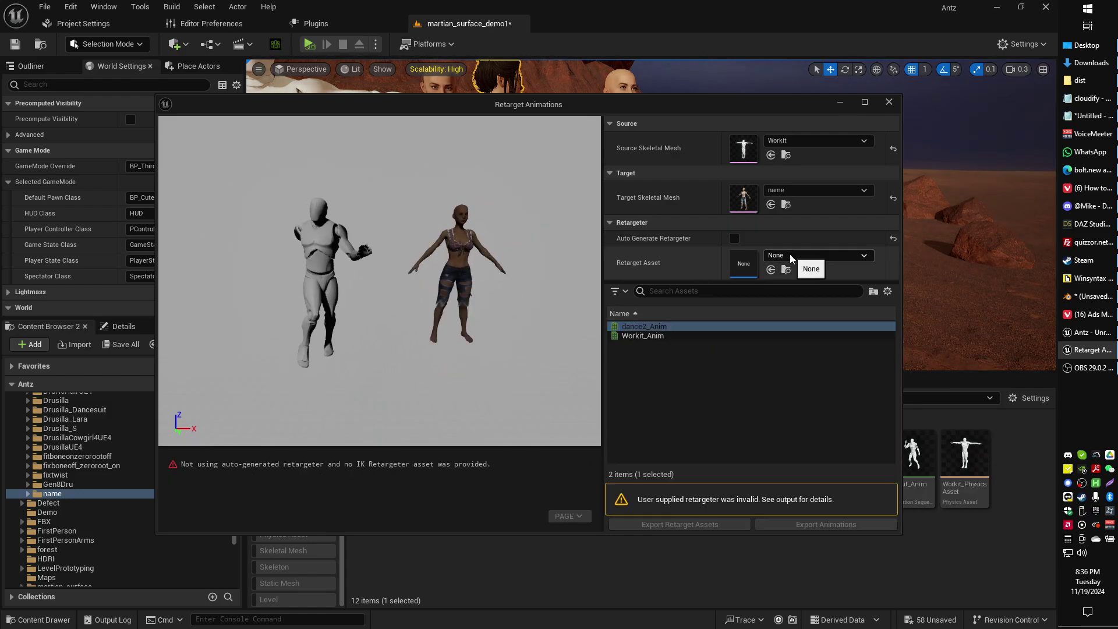
click(791, 256)
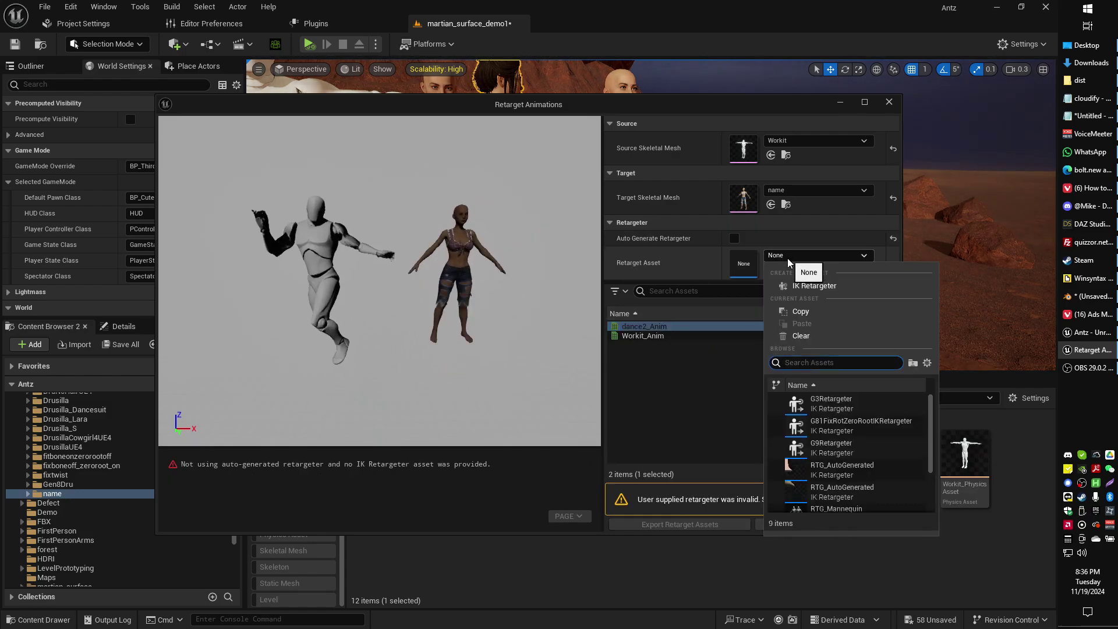
click(855, 426)
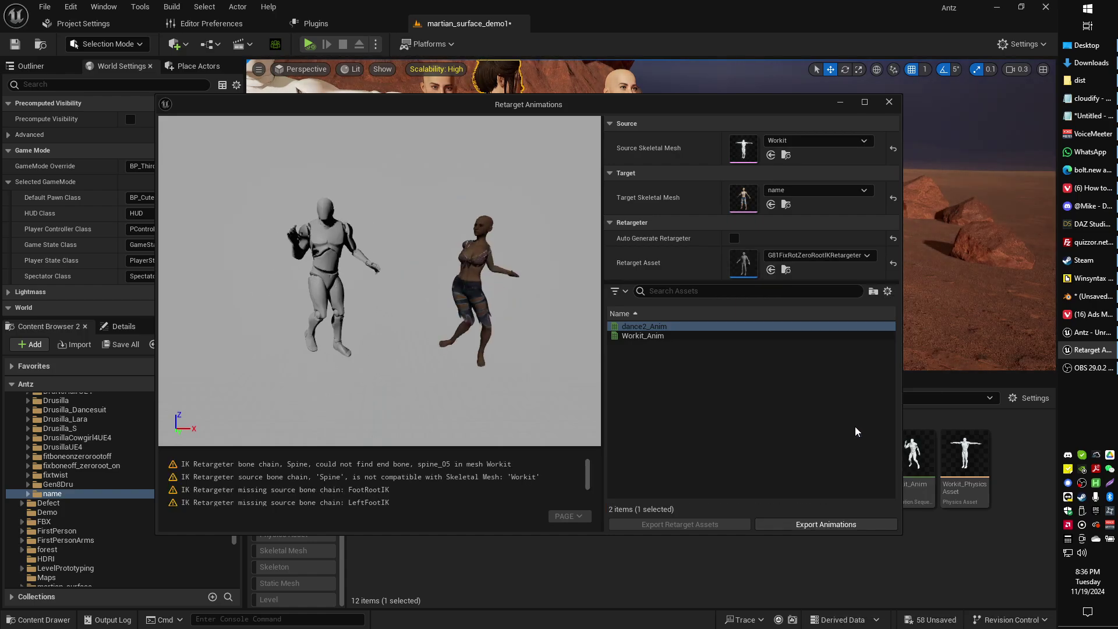
click(794, 255)
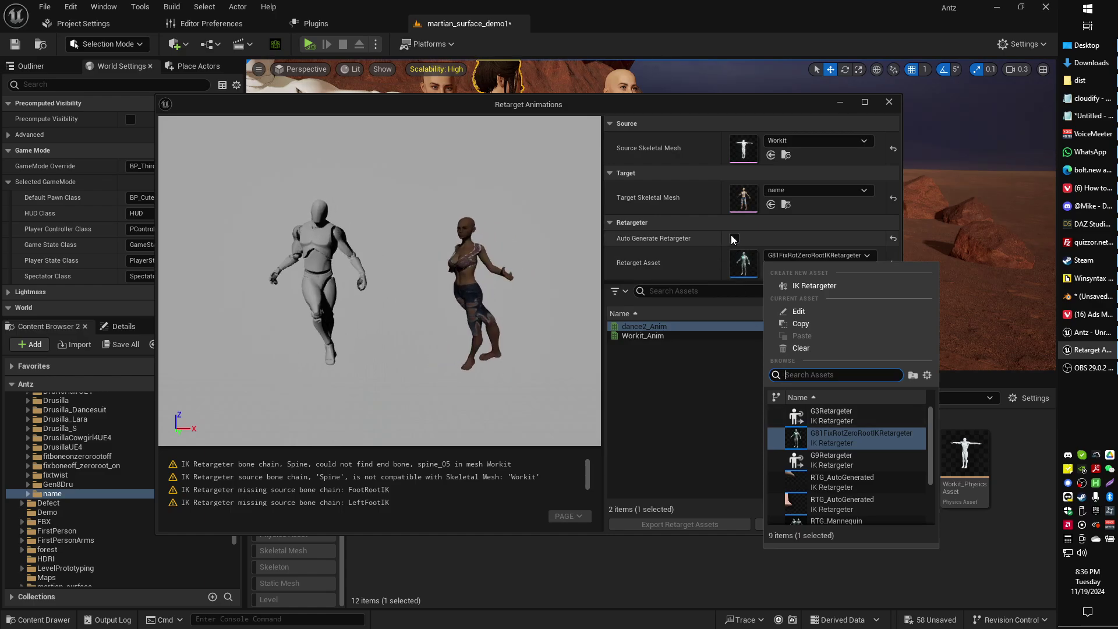
click(733, 238)
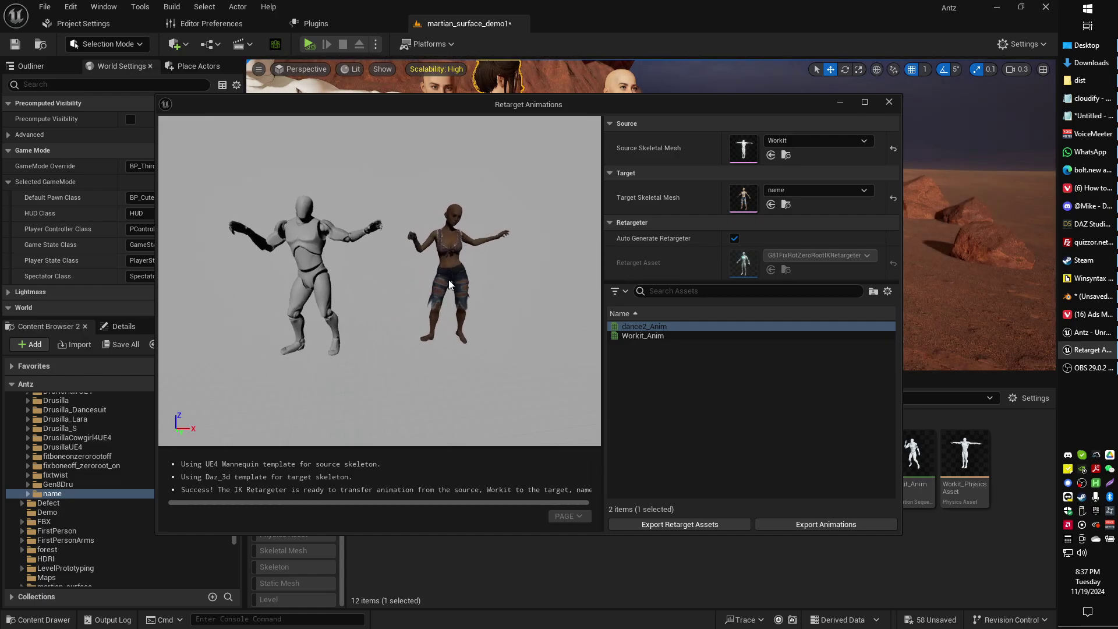
- Examine the dance2_Anim retarget preview on both characters up close, and close the retargeting window without exporting
scroll(451, 274, up, 5)
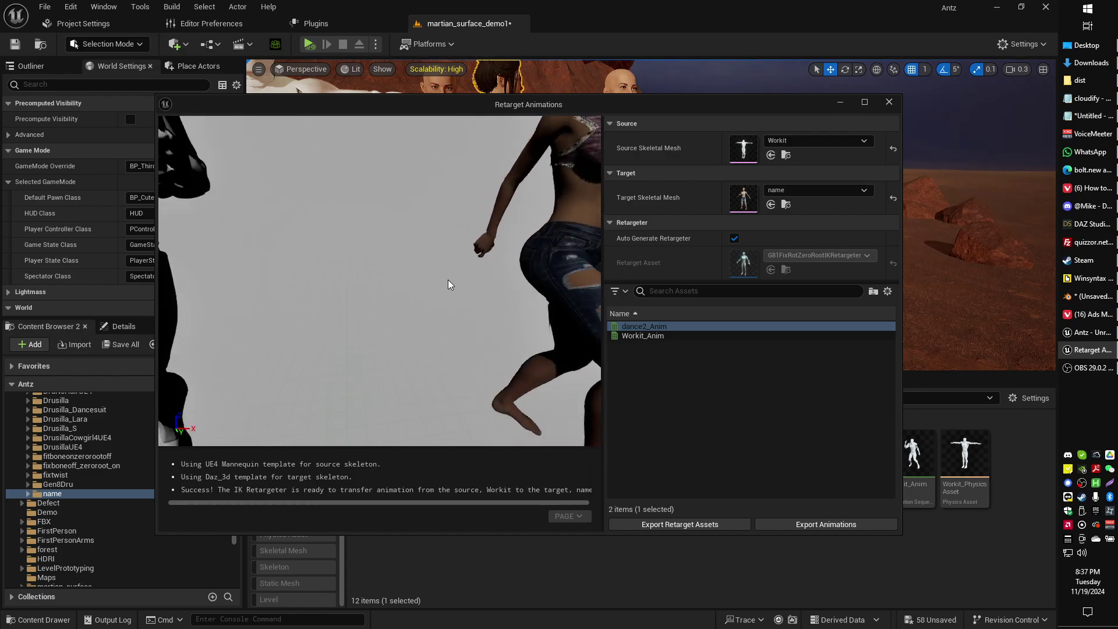
scroll(449, 280, down, 5)
scroll(446, 292, up, 2)
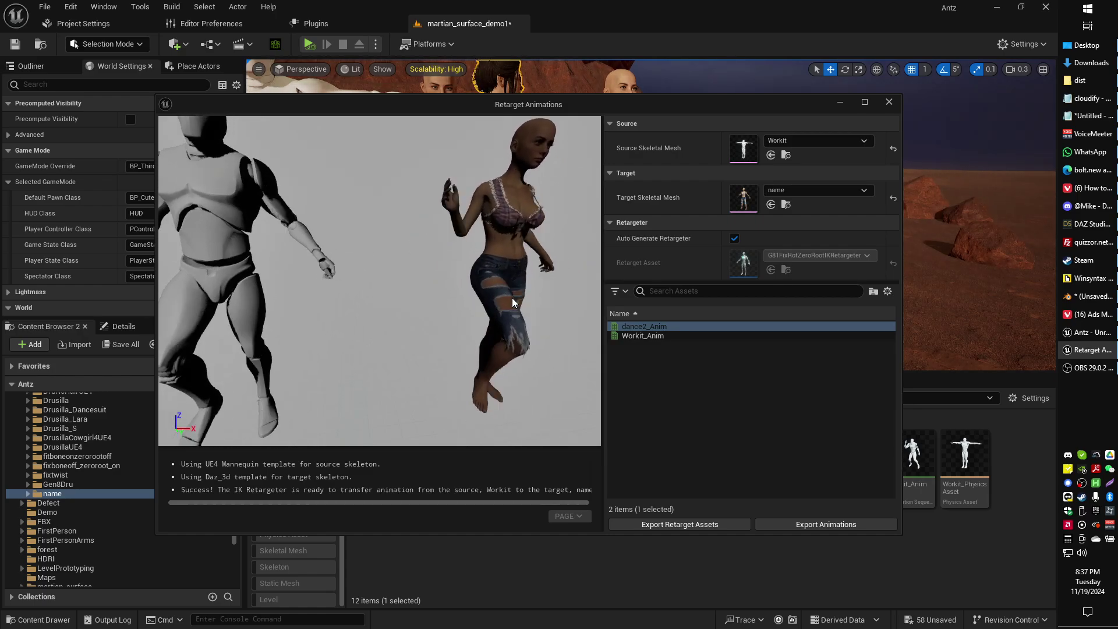
scroll(486, 310, up, 2)
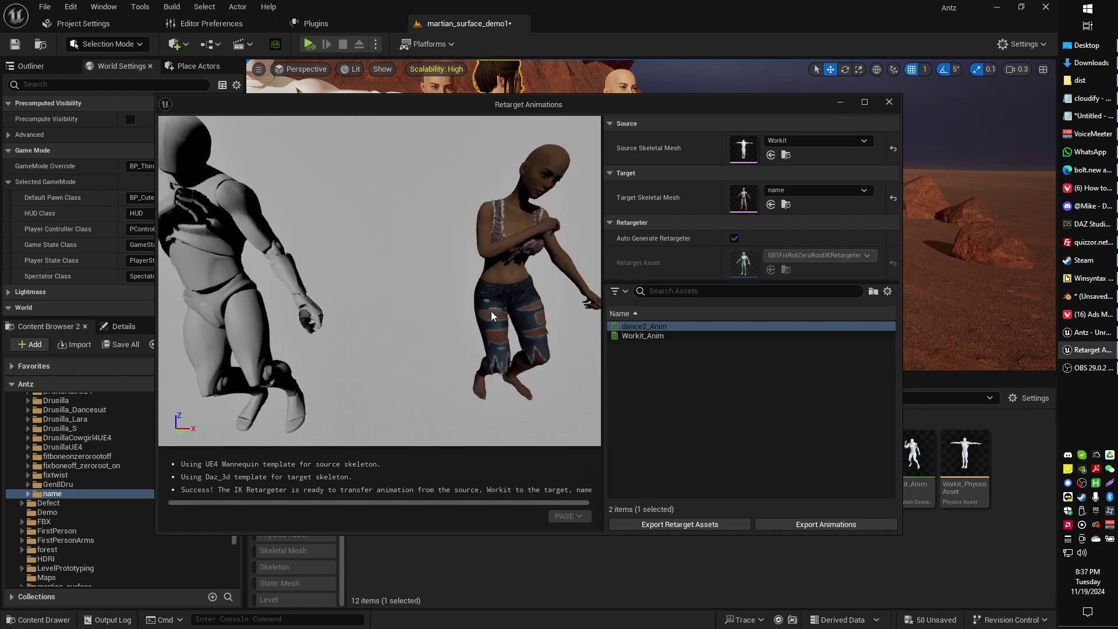
scroll(491, 313, up, 3)
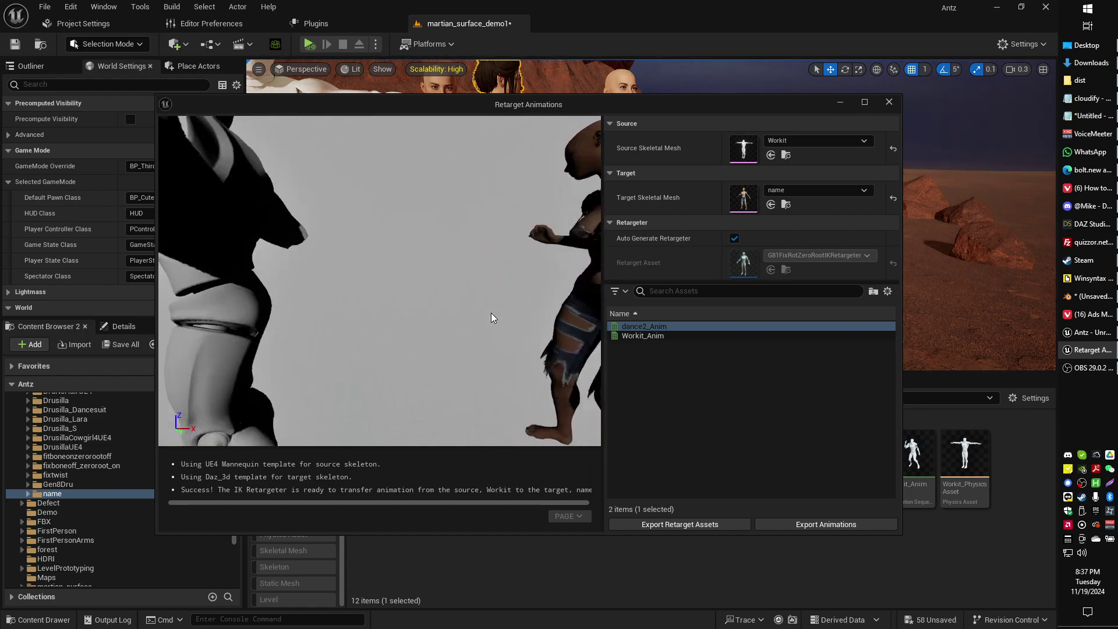
scroll(379, 281, down, 3)
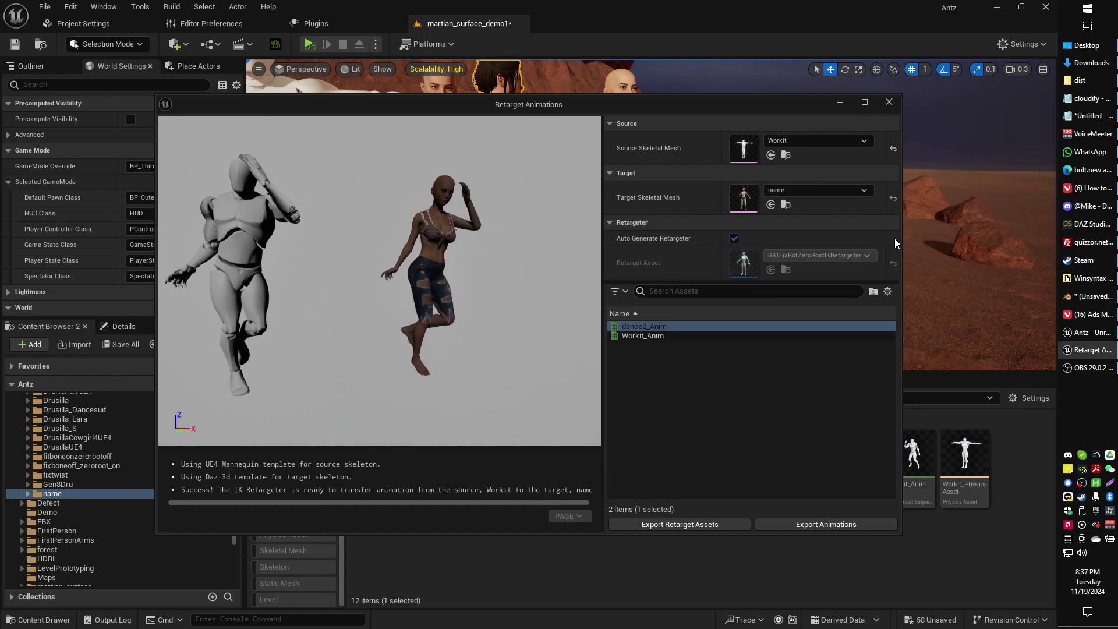
click(890, 102)
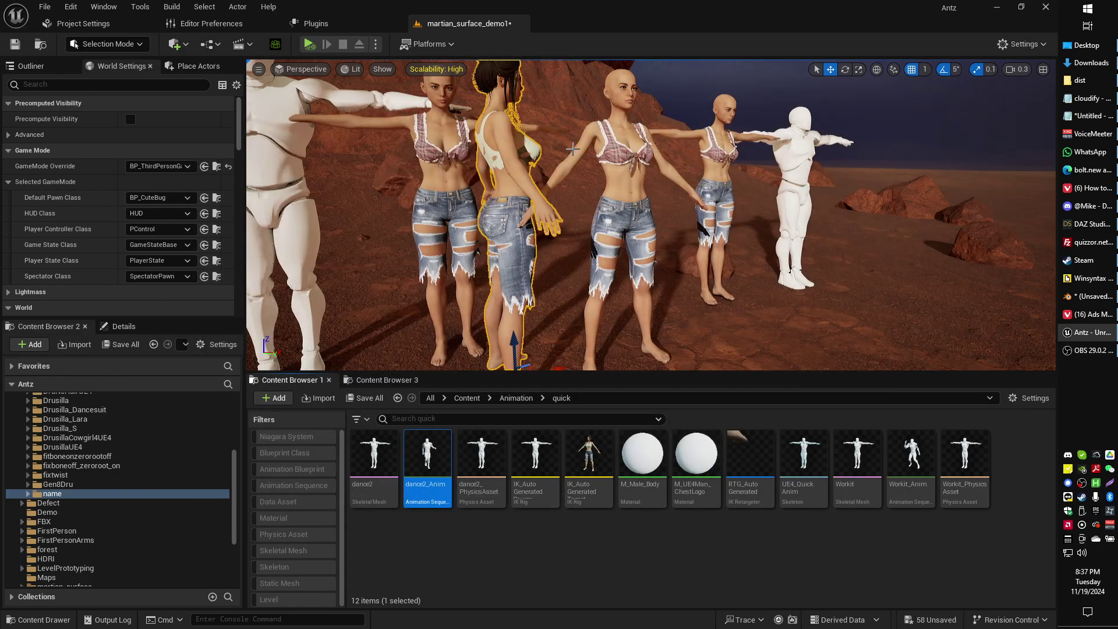